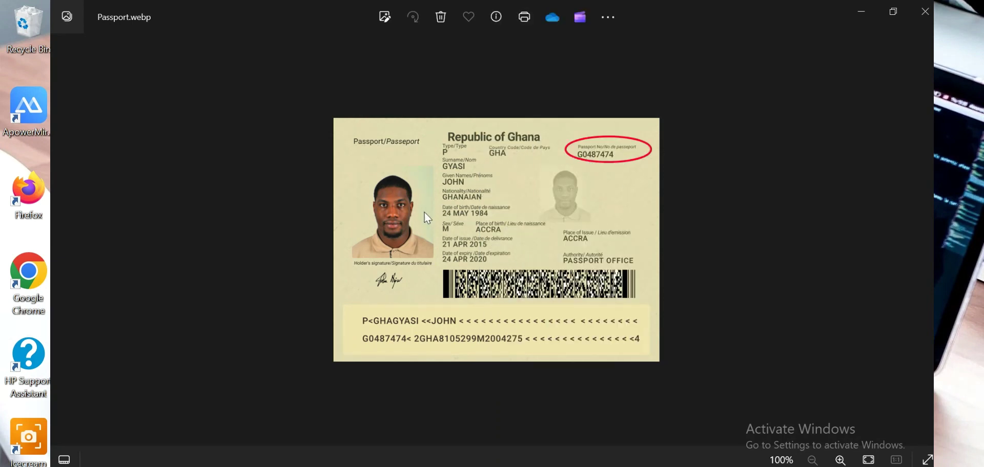
# Close the passport image and check which context options the scanned MSC_student_copy.pdf transcript offers.
pyautogui.click(925, 11)
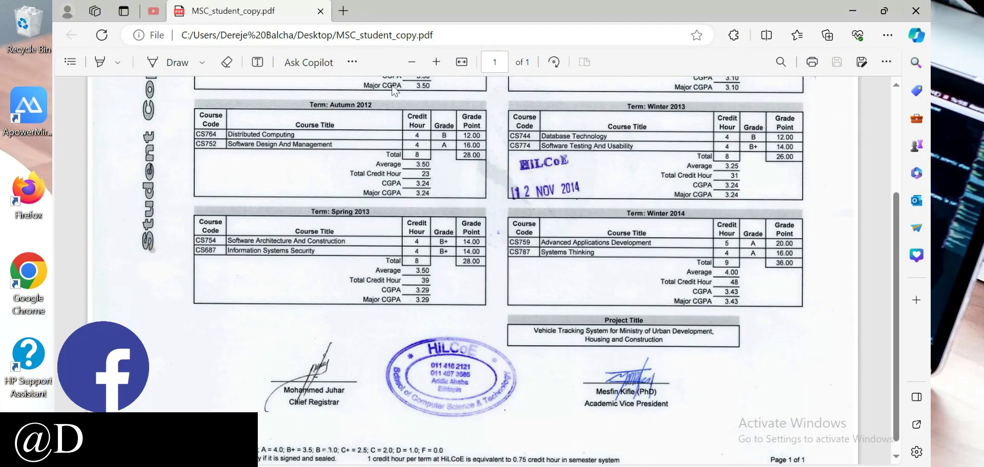
pyautogui.click(335, 155)
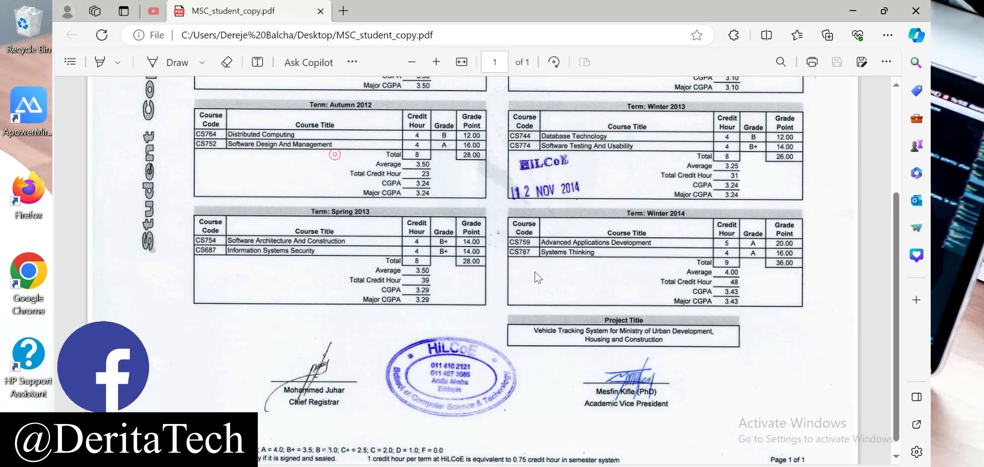
pyautogui.rightClick(397, 200)
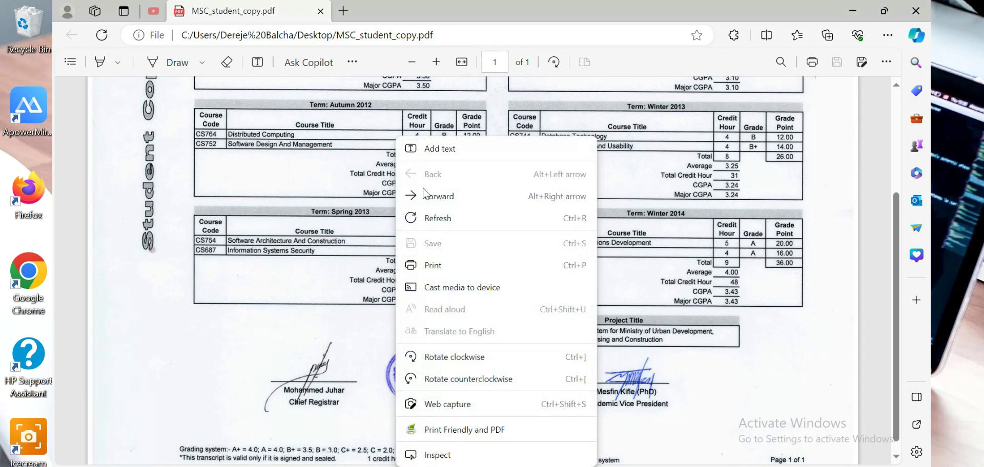
pyautogui.click(333, 172)
pyautogui.rightClick(333, 173)
pyautogui.click(268, 171)
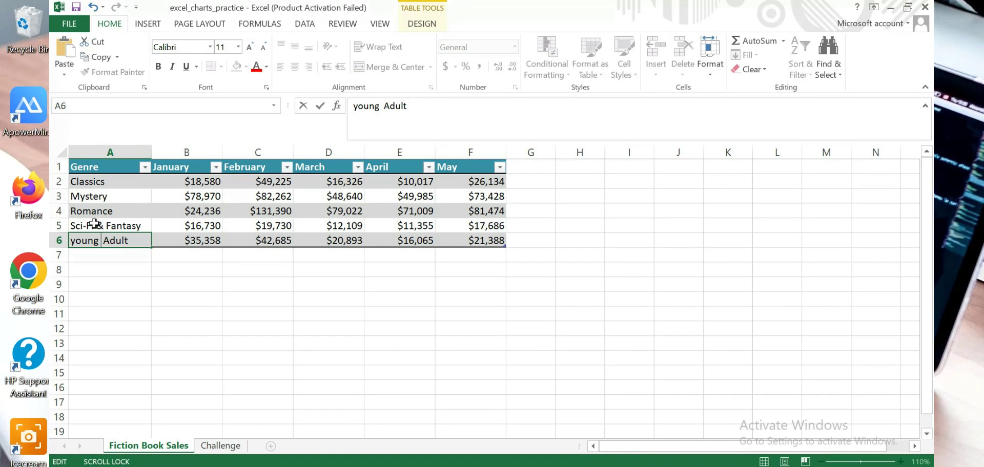
# Inspect the genre entries in column A of the Fiction Book Sales sheet, including the Sci-Fi & Fantasy cell.
pyautogui.doubleClick(94, 224)
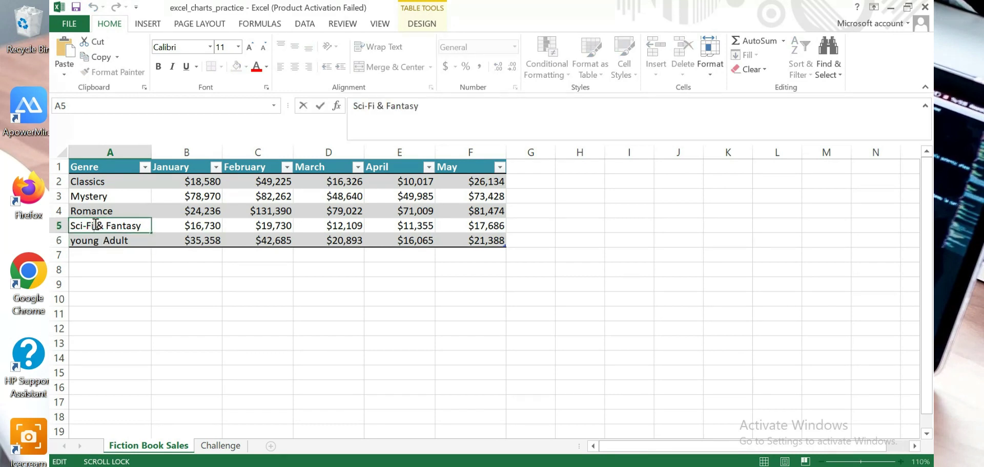
pyautogui.click(100, 253)
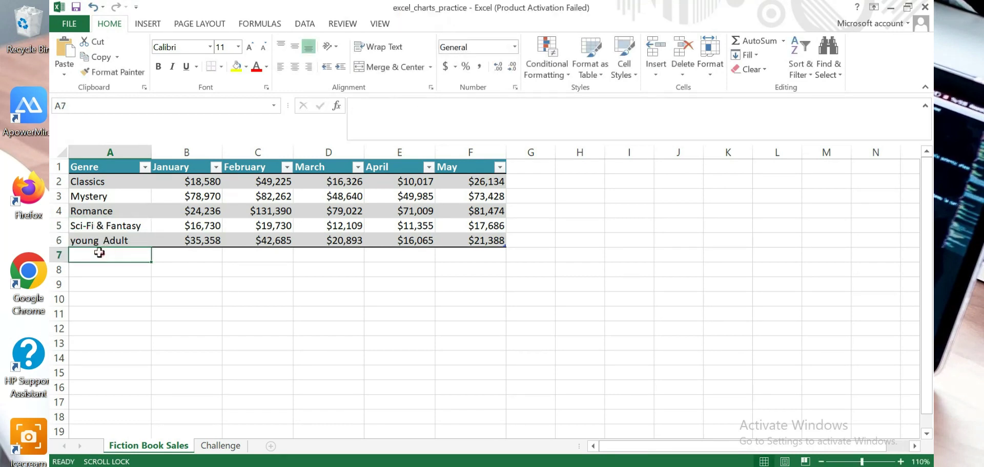
pyautogui.click(109, 181)
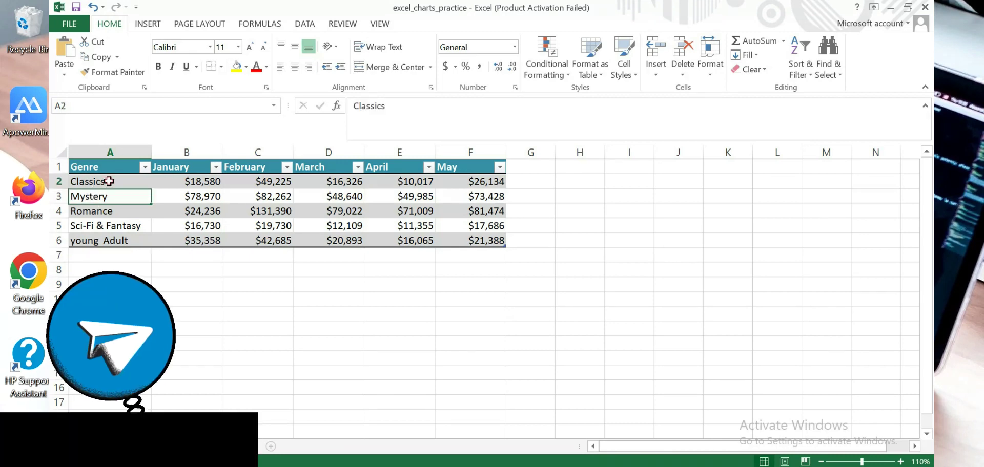
pyautogui.click(132, 228)
pyautogui.doubleClick(132, 228)
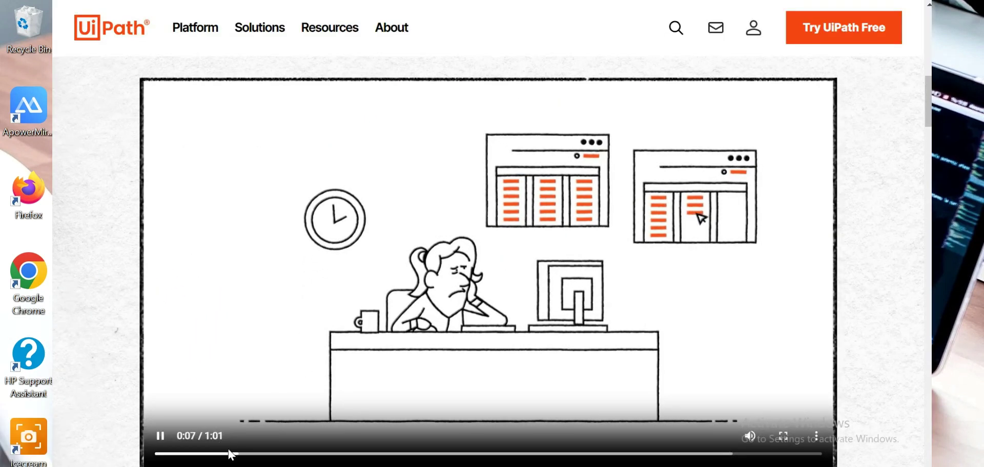
# Replay the first UiPath Clipboard AI video from its beginning and start the second video further down the page.
pyautogui.click(156, 454)
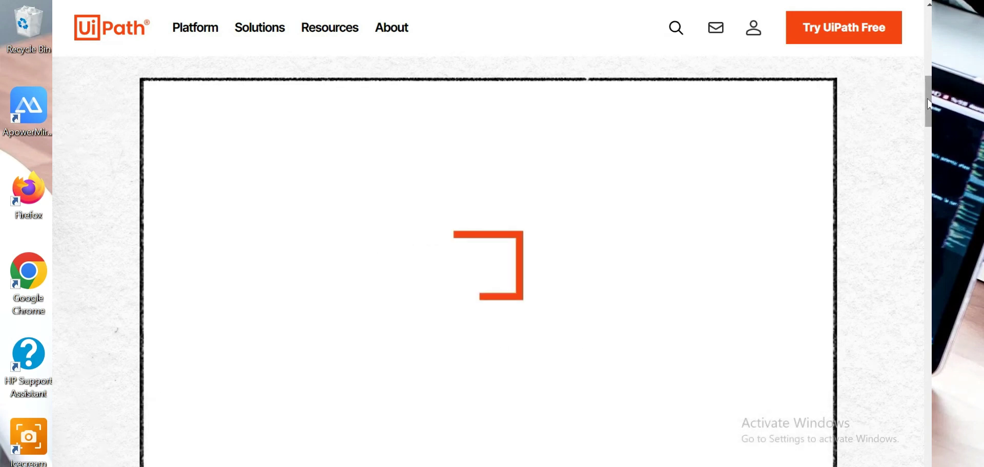
pyautogui.moveTo(929, 105); pyautogui.dragTo(929, 147)
pyautogui.scroll(-5, 502, 256)
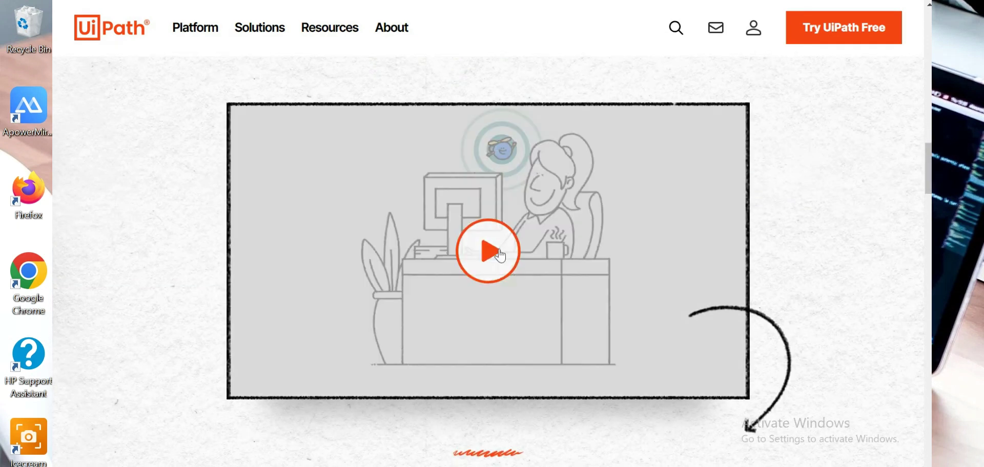
pyautogui.click(502, 257)
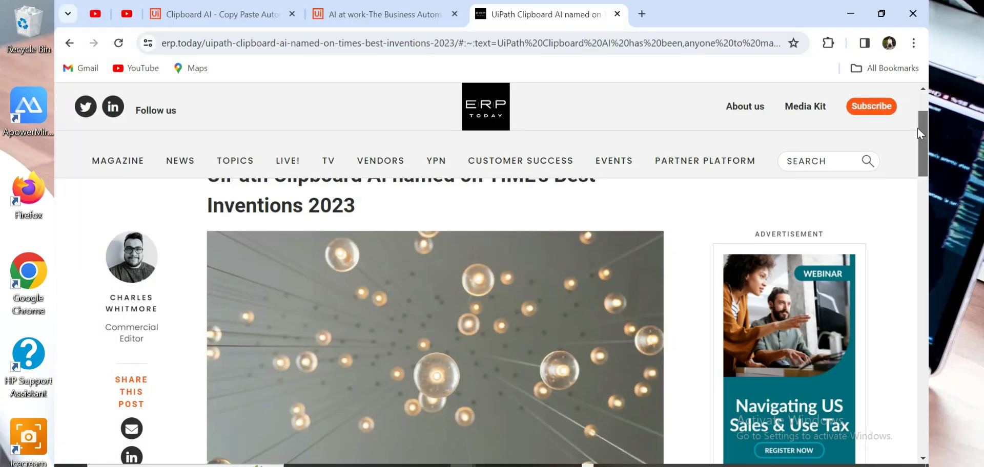
# Skim the ERP Today article on Clipboard AI, return to the start of the Clipboard AI product page and minimise the browser.
pyautogui.moveTo(918, 128); pyautogui.dragTo(912, 191)
pyautogui.hotkey('ctrl', 'shift', 'Tab')
pyautogui.hotkey('ctrl', 'shift', 'Tab')
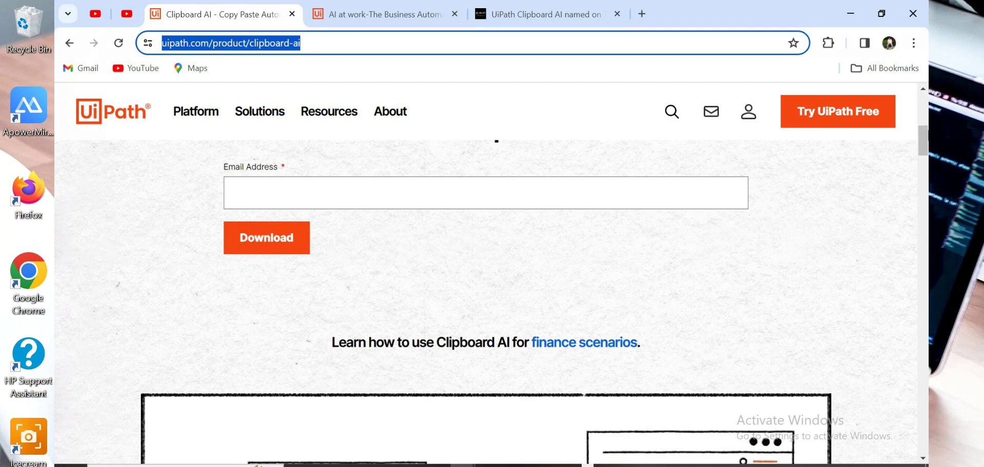
pyautogui.moveTo(924, 142); pyautogui.dragTo(922, 111)
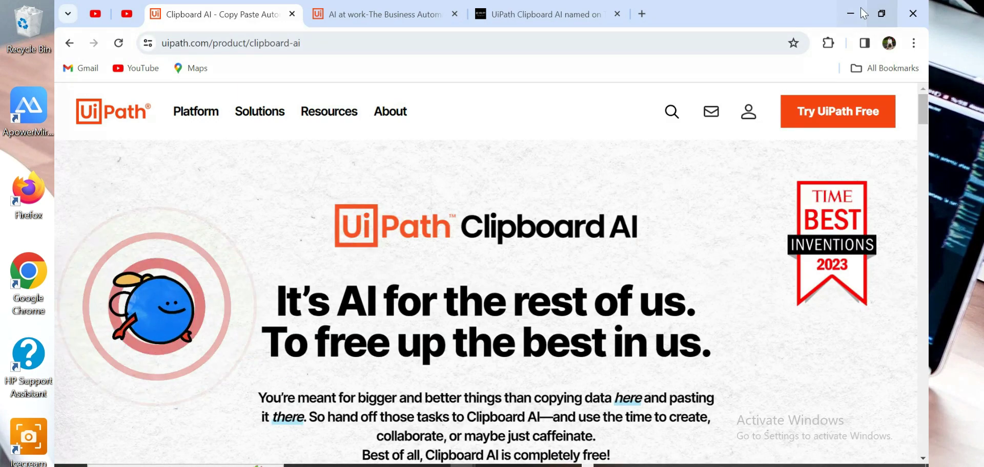
pyautogui.click(852, 11)
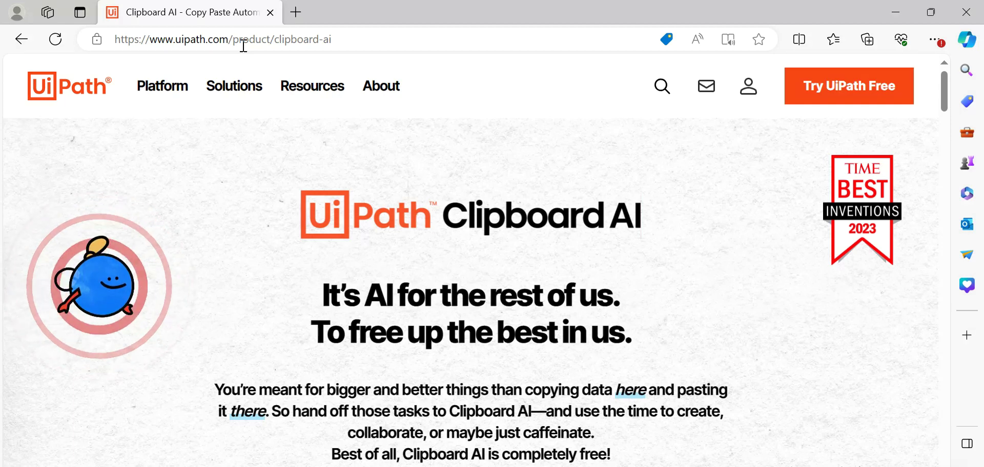
# Submit the free download form on the Clipboard AI page and download Clipboard AI from the thank-you page.
pyautogui.scroll(-5, 431, 308)
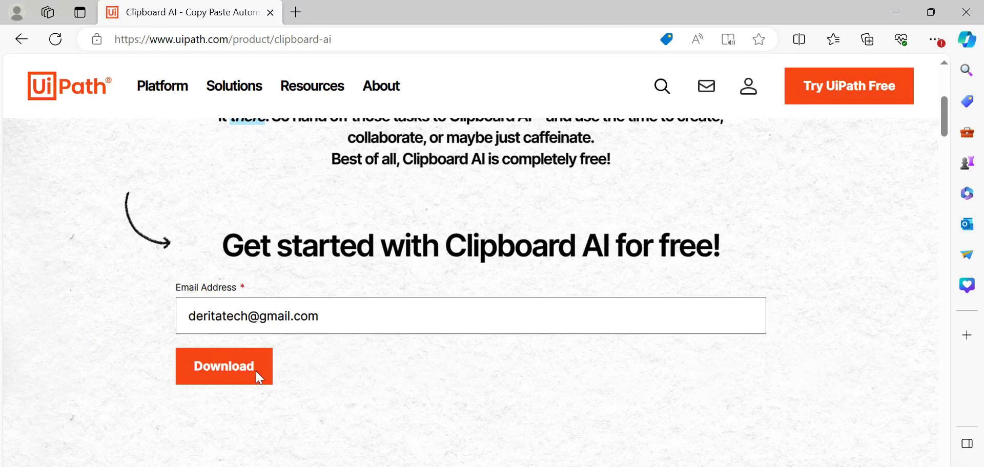
pyautogui.click(258, 371)
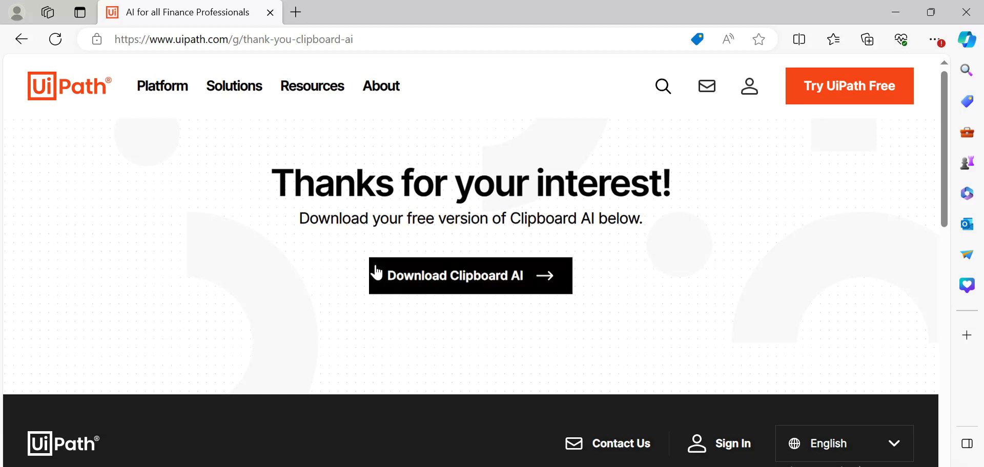
pyautogui.click(503, 281)
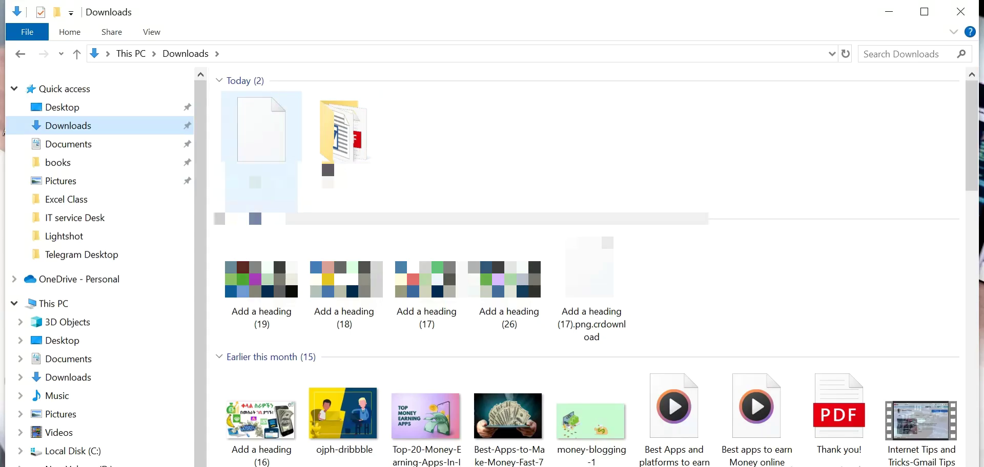
# Run the UiPathClipboardAI installer from the Documents folder and launch UiPath Clipboard AI from the desktop.
pyautogui.click(124, 149)
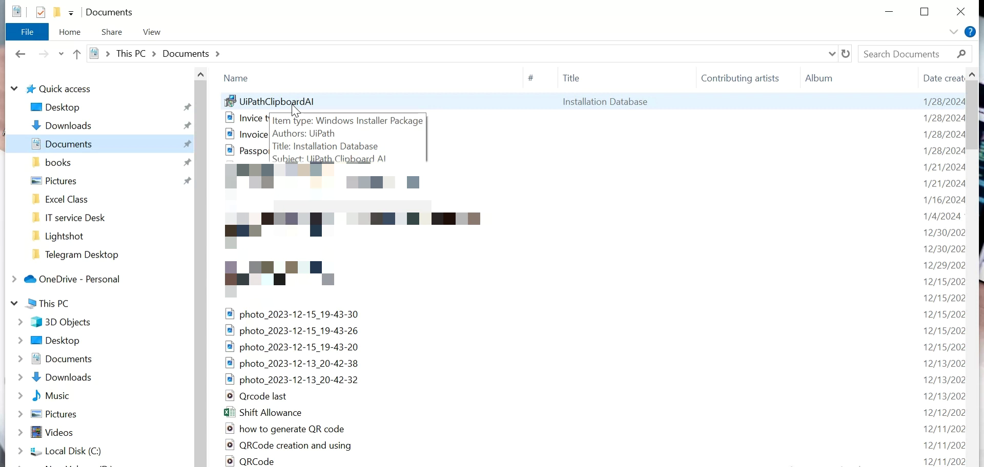
pyautogui.doubleClick(293, 106)
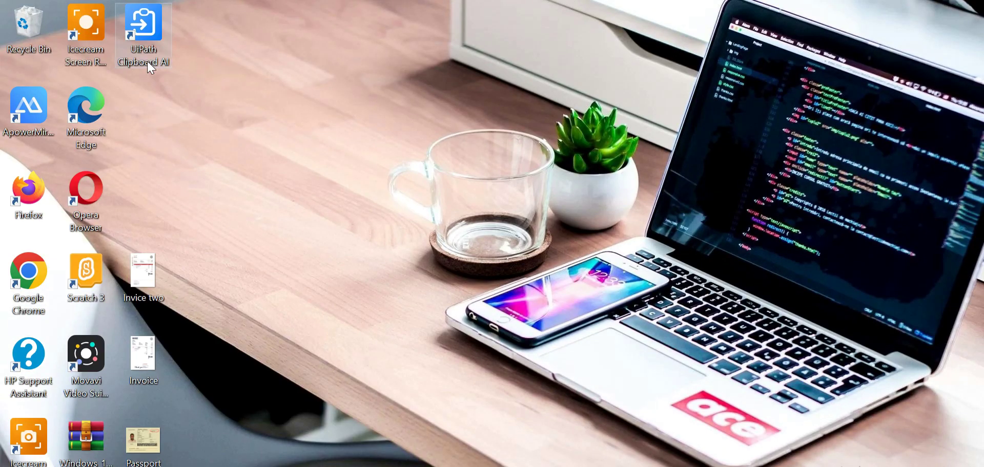
pyautogui.doubleClick(147, 62)
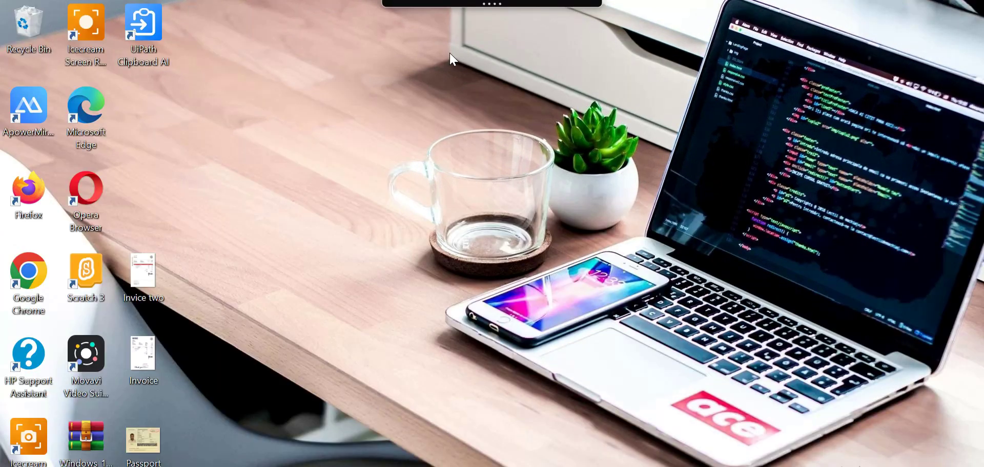
# Move the Clipboard AI widget from the upper screen edge to the left edge, and finally dock it at the right edge.
pyautogui.moveTo(491, 6); pyautogui.dragTo(3, 262)
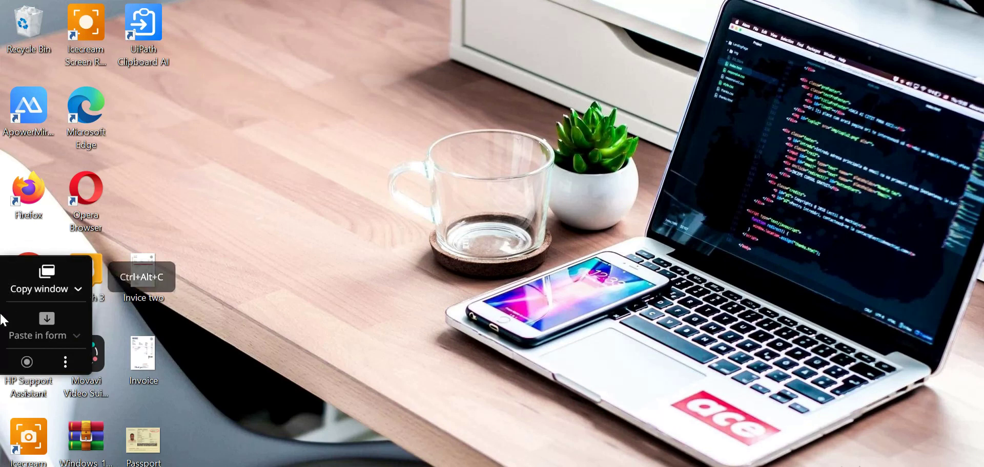
pyautogui.moveTo(2, 282); pyautogui.dragTo(877, 198)
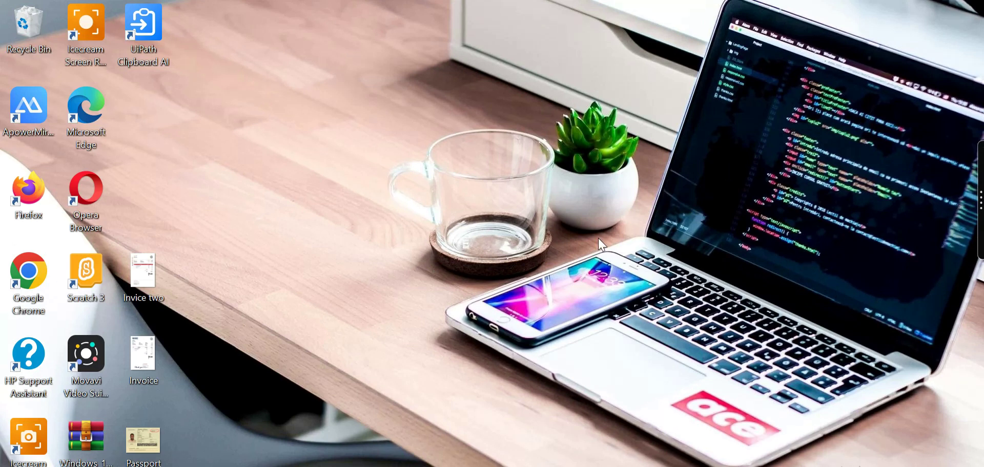
pyautogui.moveTo(978, 179)
# Open the image Invice two.png and copy its whole window with Clipboard AI.
pyautogui.doubleClick(142, 279)
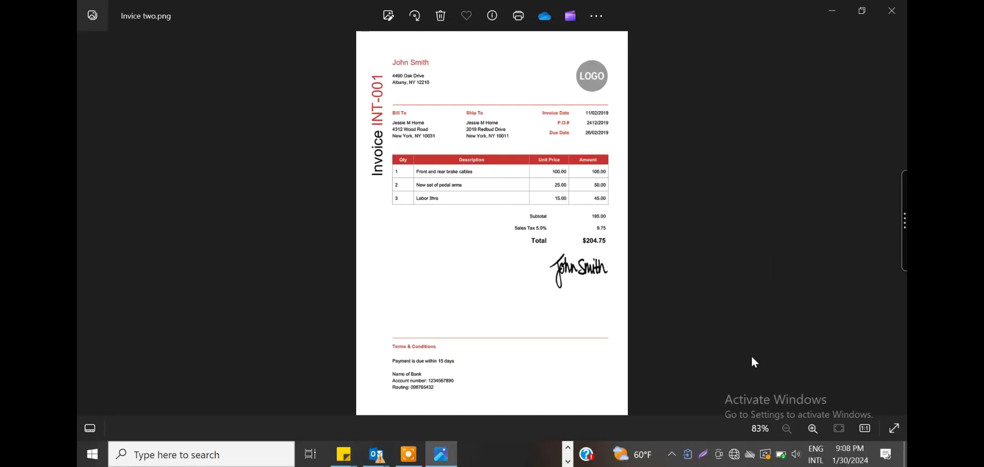
pyautogui.click(905, 221)
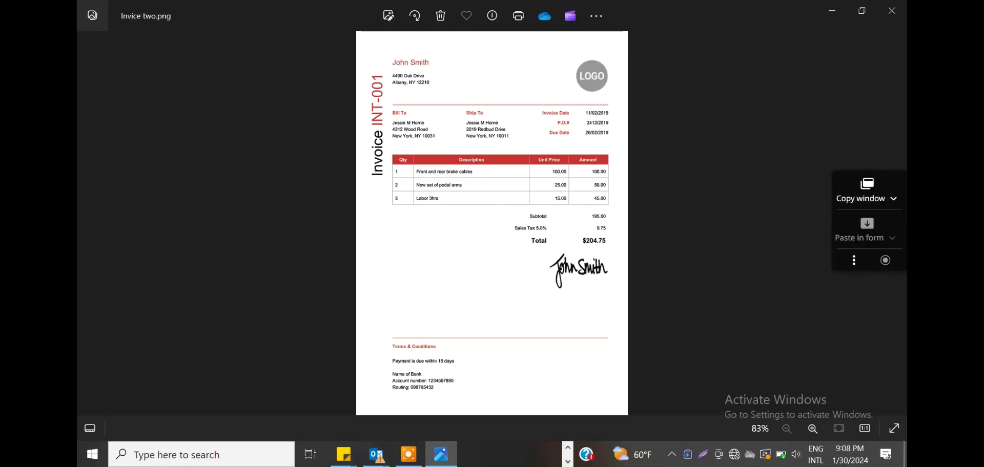
pyautogui.click(887, 203)
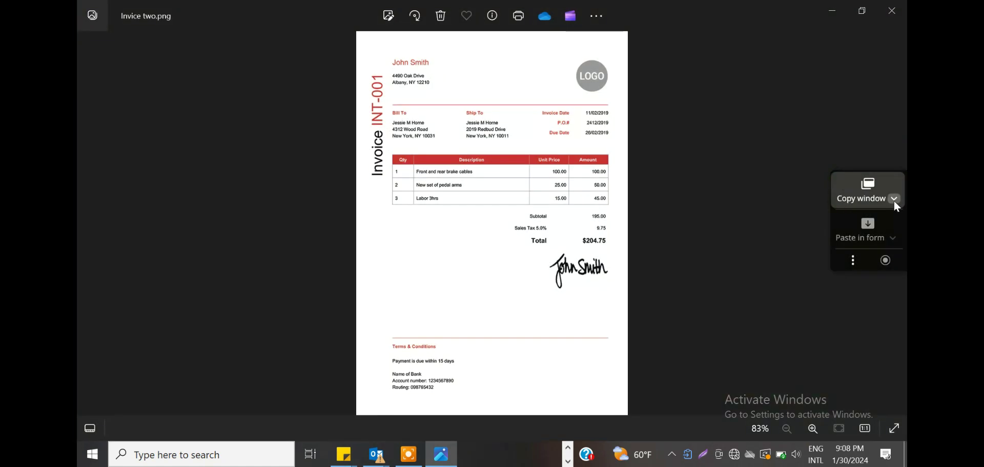
pyautogui.click(895, 200)
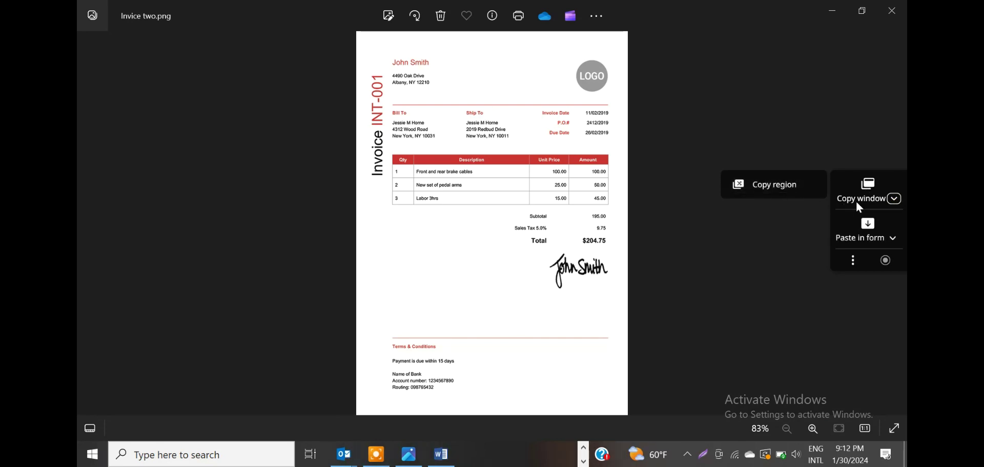
pyautogui.click(856, 203)
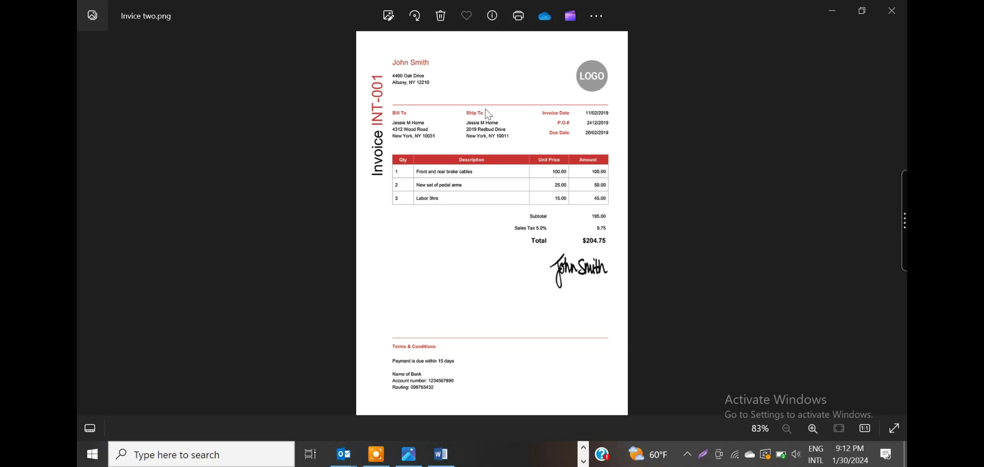
# Minimise the invoice image and switch to the blank Word document.
pyautogui.click(833, 10)
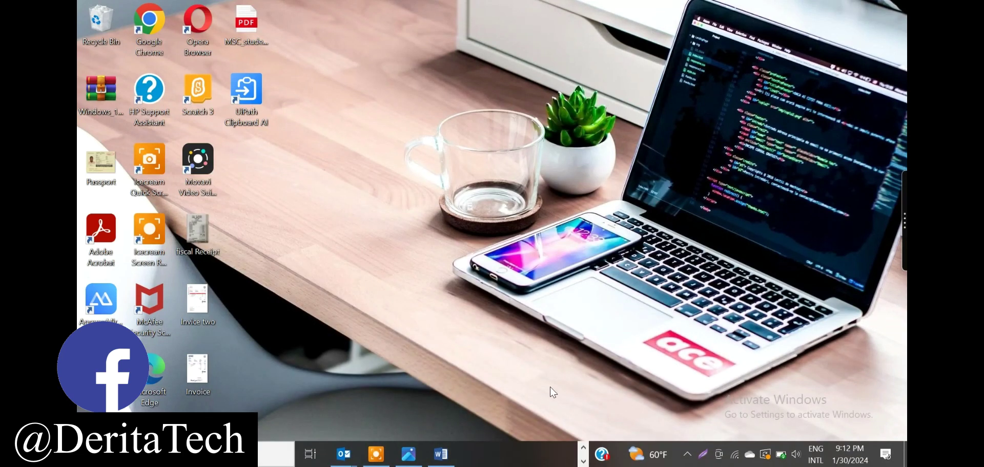
pyautogui.moveTo(408, 452)
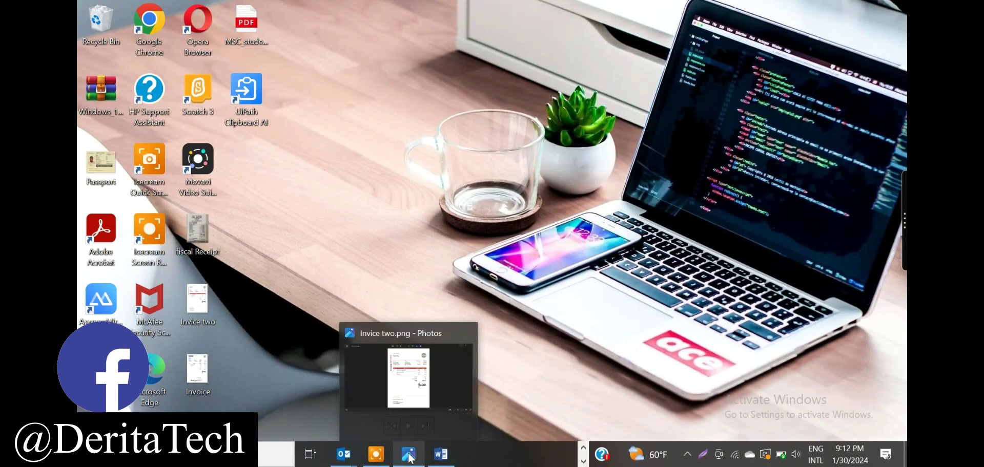
pyautogui.click(440, 454)
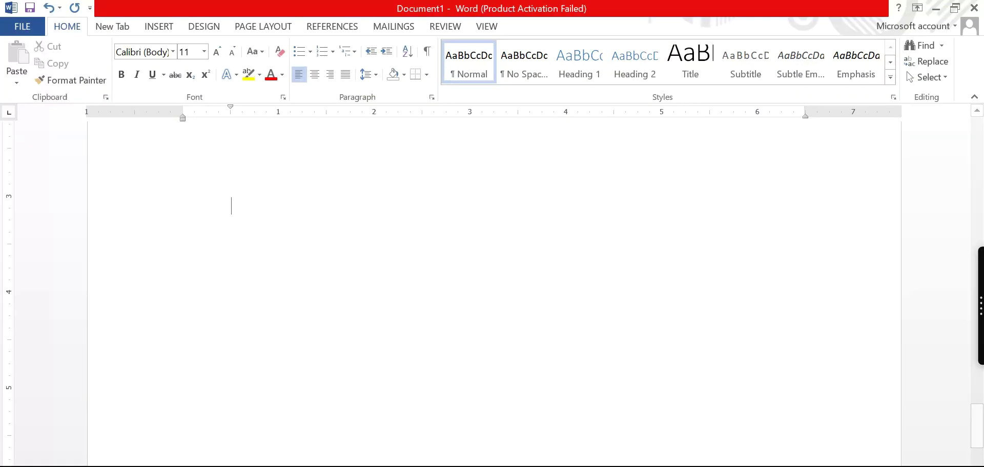
# Add a series of blank lines to the document and place the insertion point in the empty area.
pyautogui.press('Return')
pyautogui.press('Return')
pyautogui.press('Return')
pyautogui.press('Return')
pyautogui.press('Return')
pyautogui.press('Return')
pyautogui.press('Return')
pyautogui.press('Return')
pyautogui.press('Return')
pyautogui.press('Return')
pyautogui.press('Return')
pyautogui.press('Return')
pyautogui.press('Return')
pyautogui.press('Return')
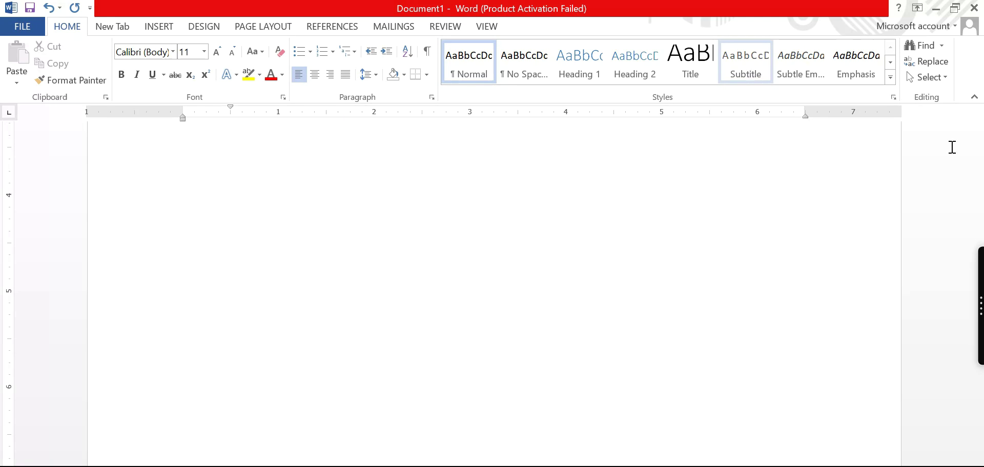
pyautogui.moveTo(978, 448); pyautogui.dragTo(979, 459)
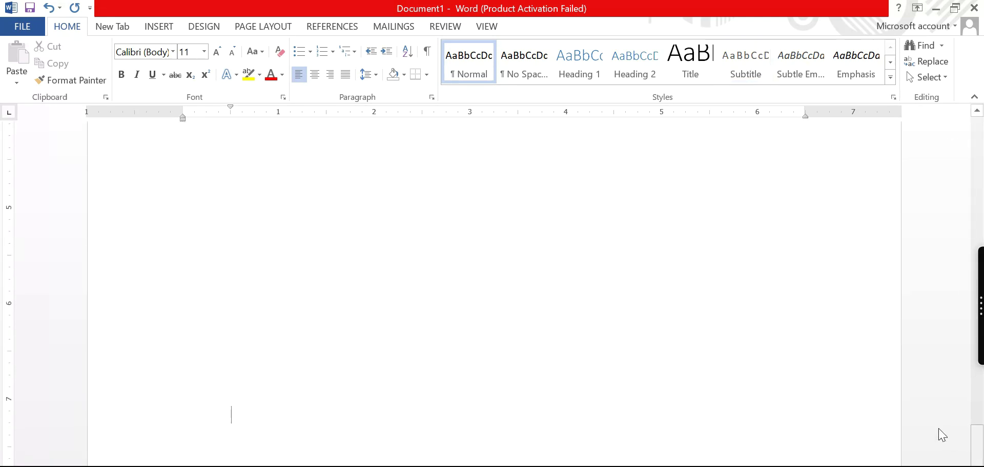
pyautogui.rightClick(207, 171)
pyautogui.click(231, 182)
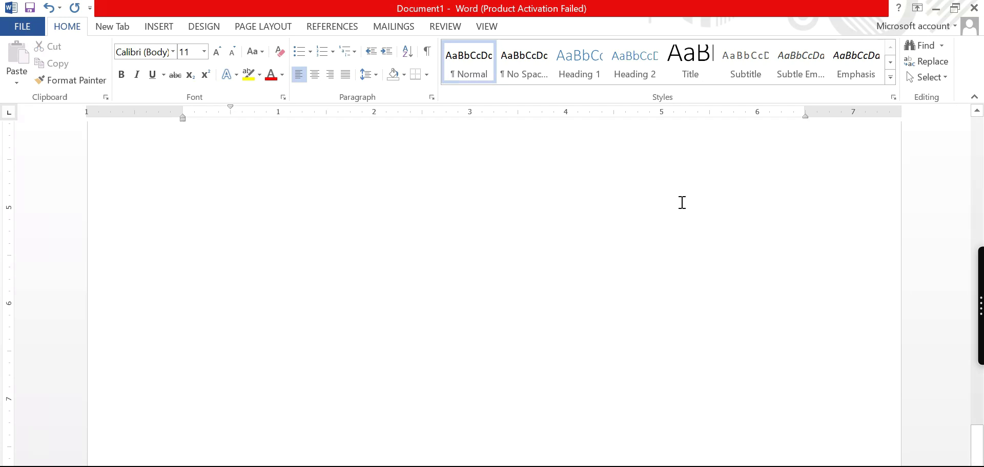
# Open the copied invoice in the Clipboard AI mapper for the Word document and view the available document types, keeping Invoice.
pyautogui.moveTo(980, 306)
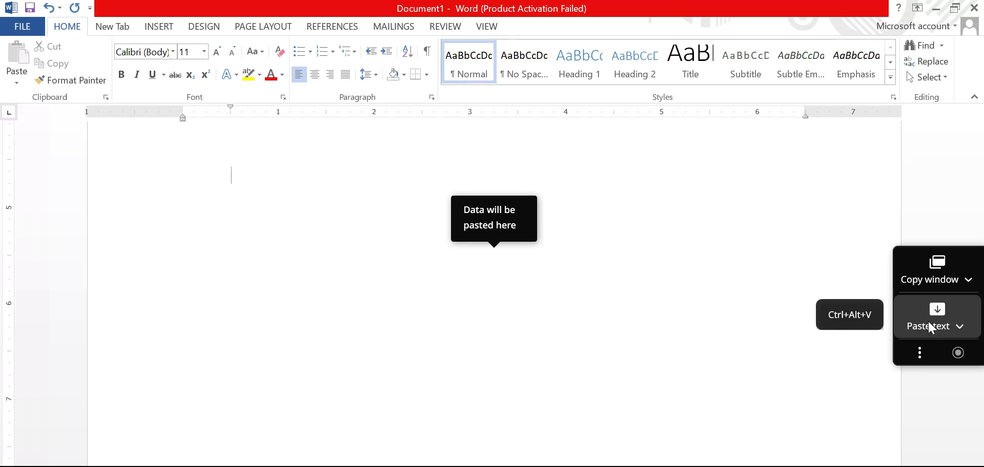
pyautogui.click(958, 328)
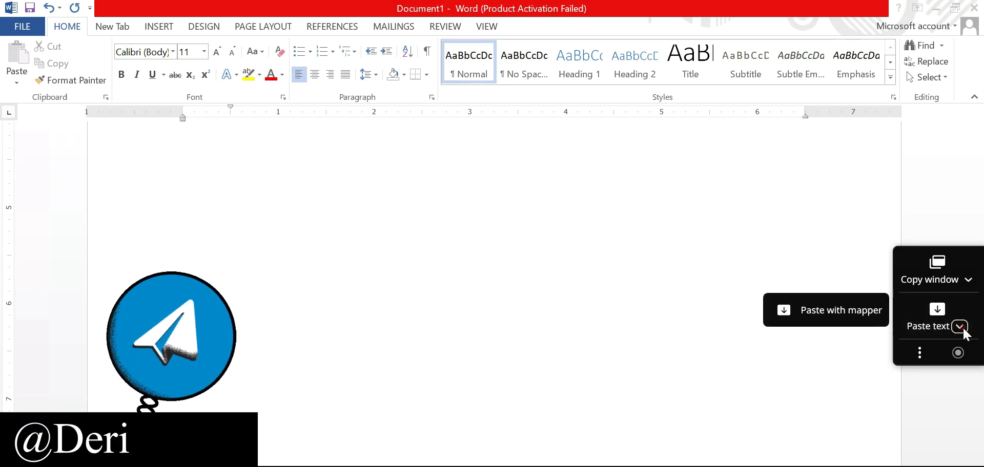
pyautogui.click(818, 316)
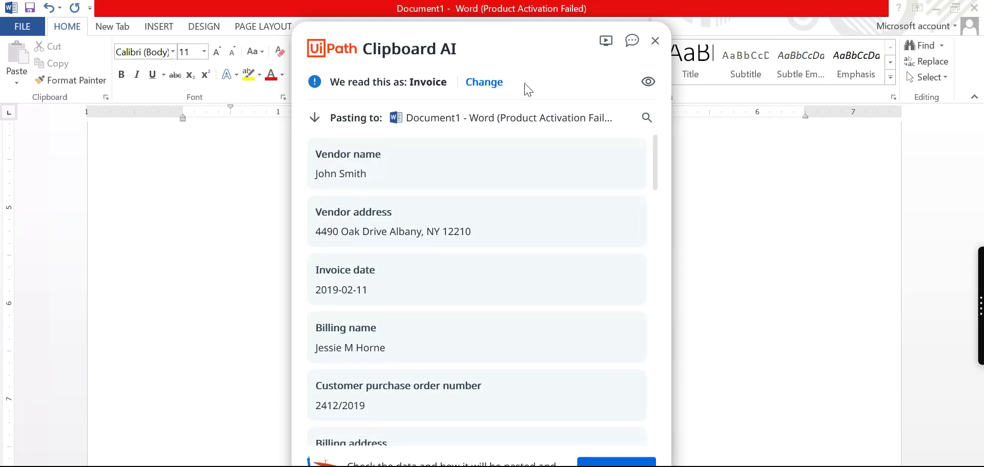
pyautogui.click(486, 83)
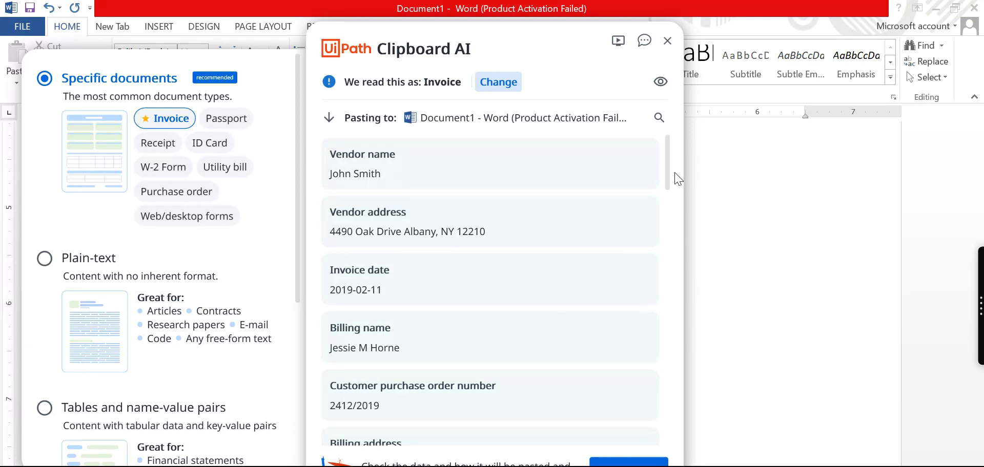
pyautogui.moveTo(666, 143)
pyautogui.mouseDown()
pyautogui.moveTo(665, 160)
pyautogui.moveTo(666, 136)
pyautogui.mouseUp()
pyautogui.moveTo(424, 165)
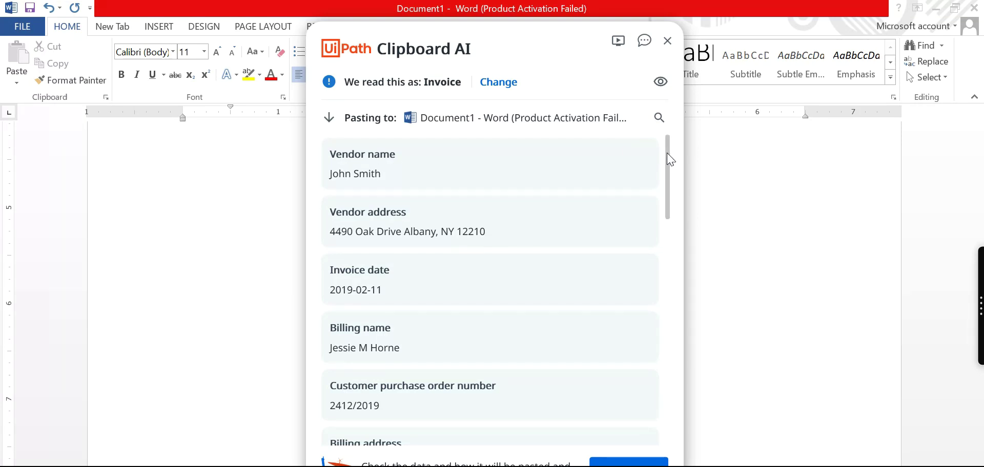
# Review the mapped invoice fields through the table items and paste the data into the Word document.
pyautogui.moveTo(666, 153); pyautogui.dragTo(666, 239)
pyautogui.moveTo(593, 286)
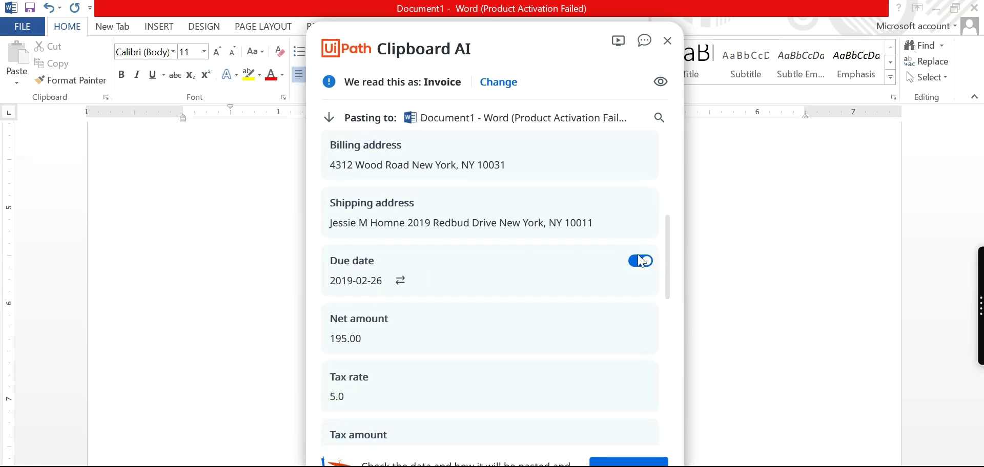
pyautogui.moveTo(666, 237)
pyautogui.mouseDown()
pyautogui.moveTo(666, 419)
pyautogui.moveTo(703, 121)
pyautogui.moveTo(624, 168)
pyautogui.mouseUp()
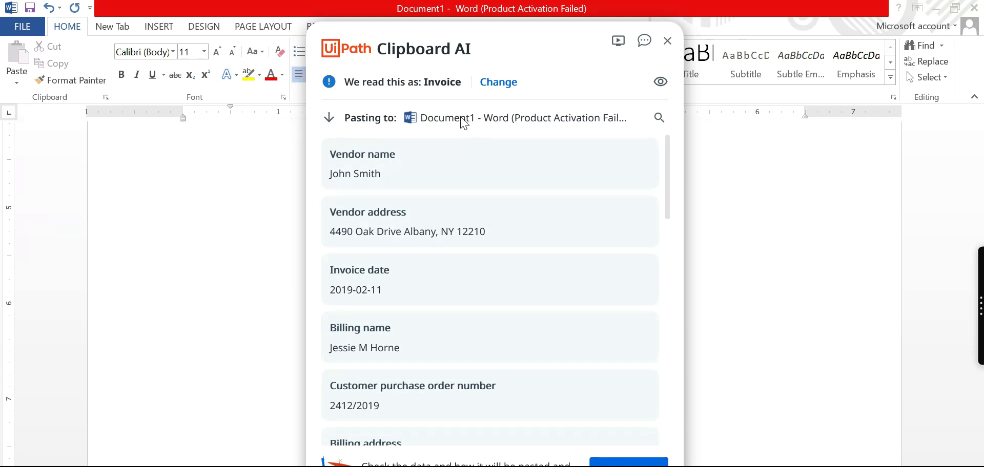
pyautogui.scroll(-10, 490, 286)
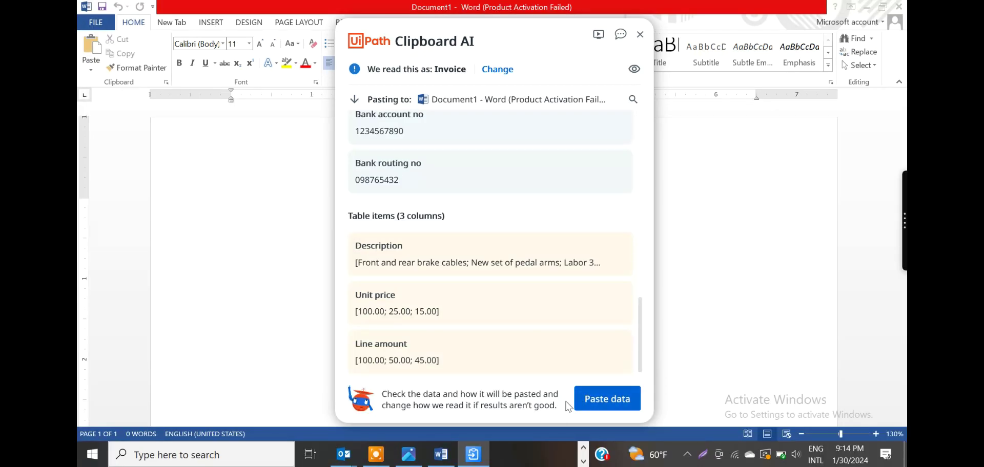
pyautogui.click(599, 407)
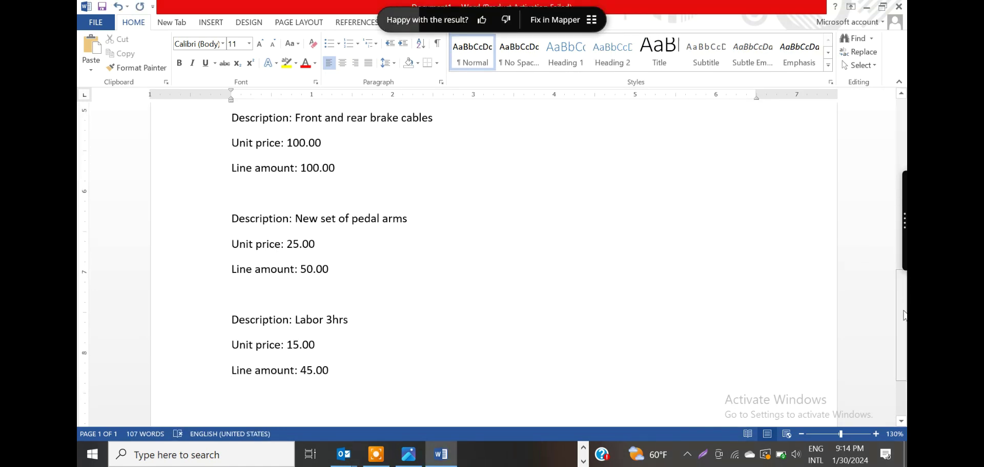
# Place the restored Invice two.png window beside the Word document and compare the invoice with the pasted text.
pyautogui.moveTo(904, 314); pyautogui.dragTo(880, 309)
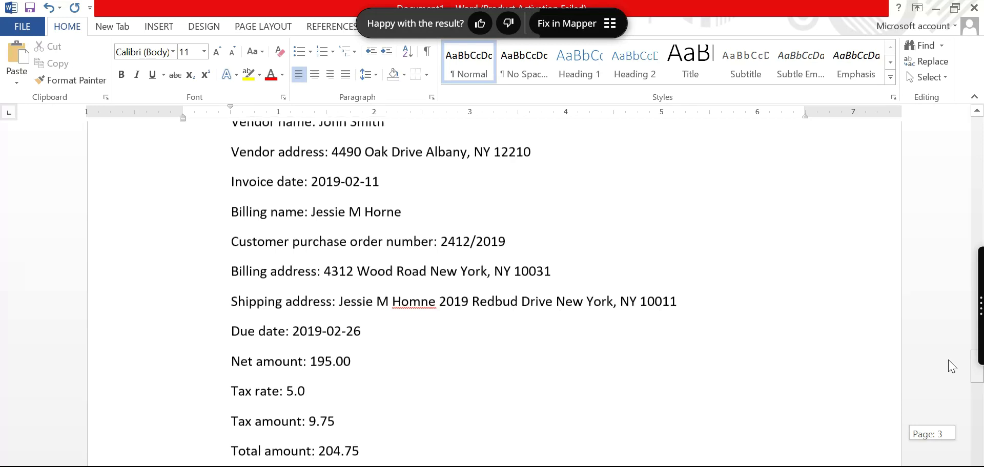
pyautogui.moveTo(950, 366)
pyautogui.mouseDown()
pyautogui.moveTo(945, 354)
pyautogui.moveTo(946, 368)
pyautogui.mouseUp()
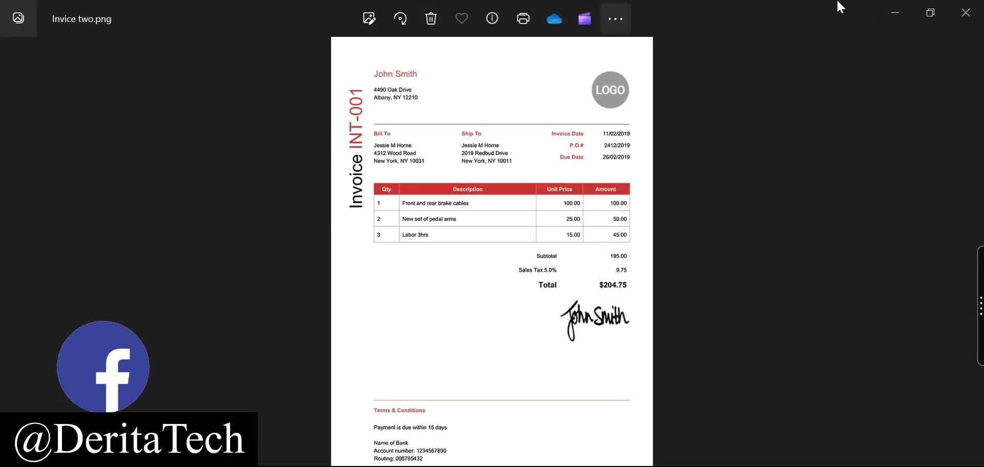
pyautogui.click(932, 15)
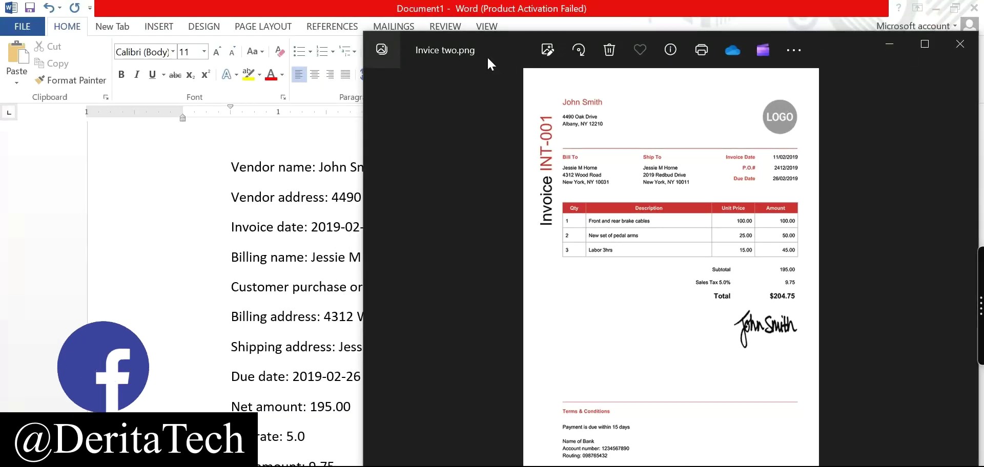
pyautogui.moveTo(491, 48); pyautogui.dragTo(620, 37)
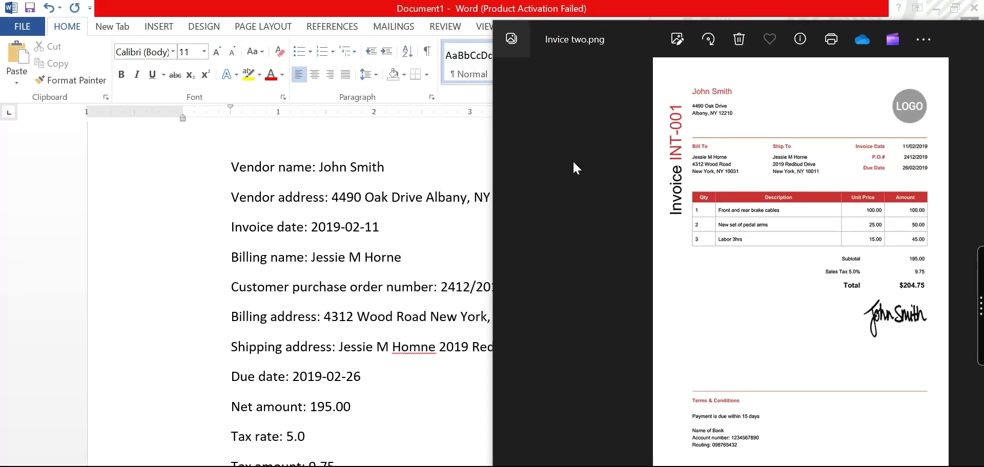
pyautogui.moveTo(488, 222); pyautogui.dragTo(642, 223)
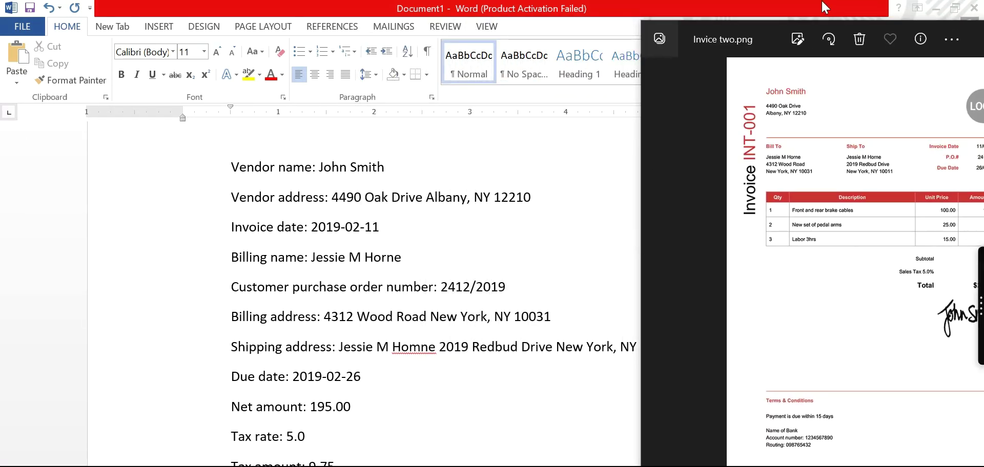
pyautogui.moveTo(740, 39); pyautogui.dragTo(653, 26)
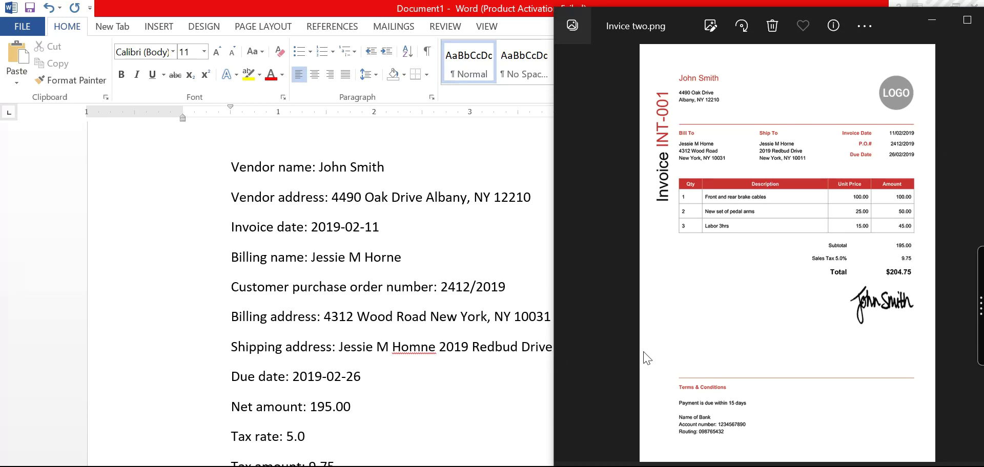
pyautogui.click(496, 180)
pyautogui.scroll(-3, 980, 382)
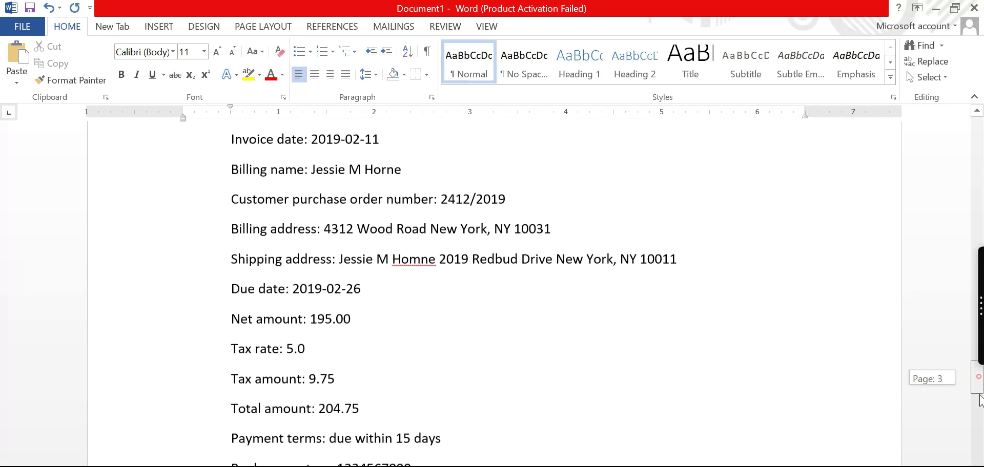
# Switch to Excel, paste the copied invoice data into the empty Sheet7 with the Clipboard AI mapper, and widen column C.
pyautogui.hotkey('alt', 'Tab')
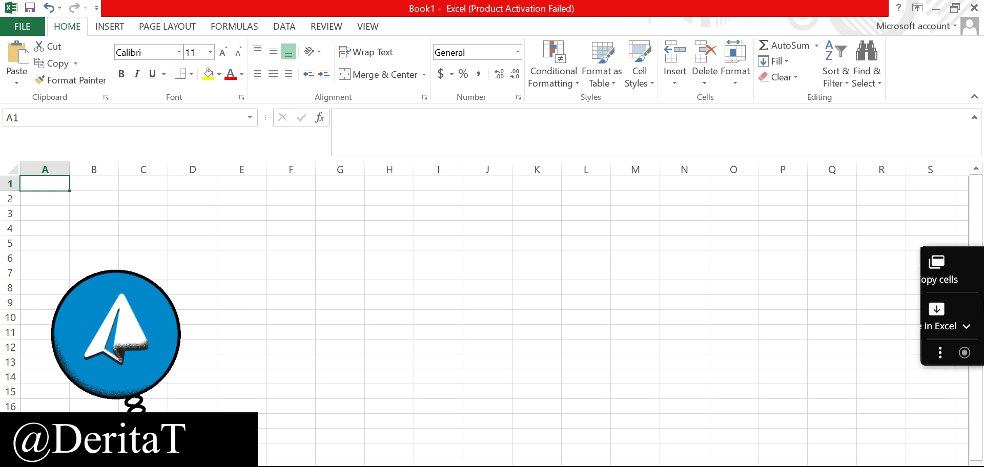
pyautogui.click(967, 281)
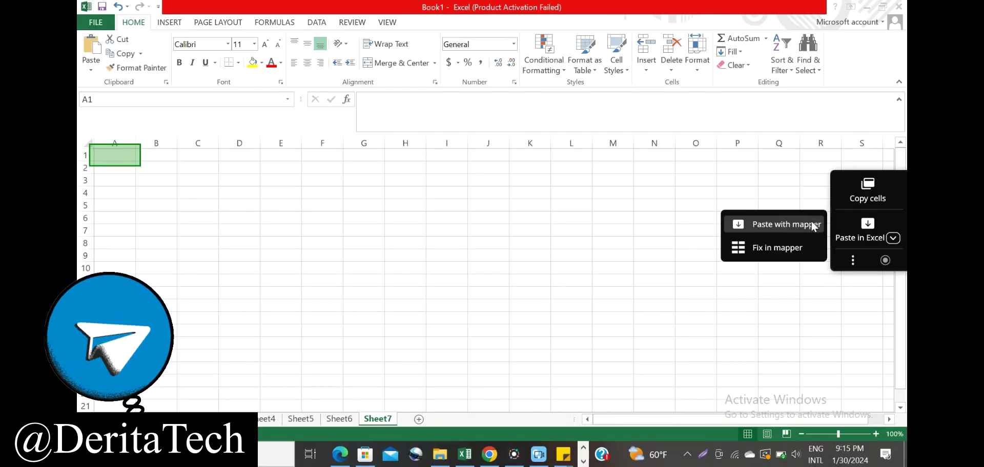
pyautogui.click(763, 225)
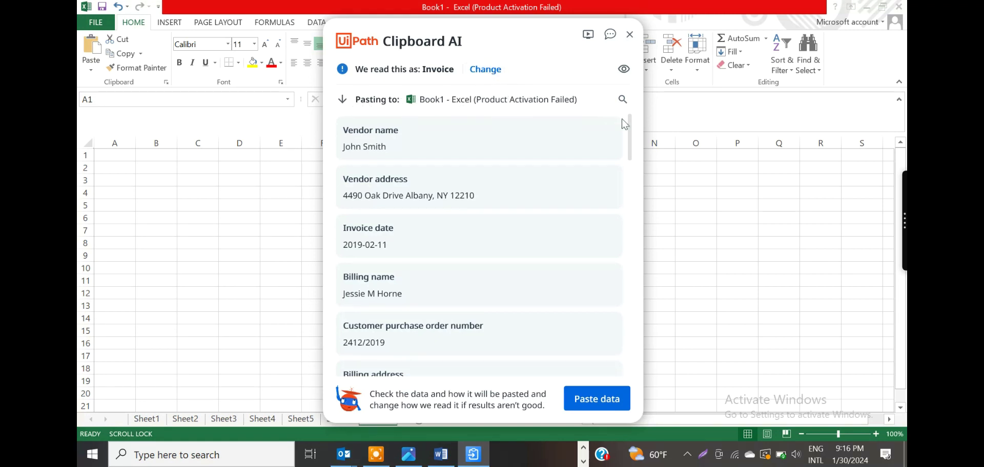
pyautogui.moveTo(630, 128); pyautogui.dragTo(630, 305)
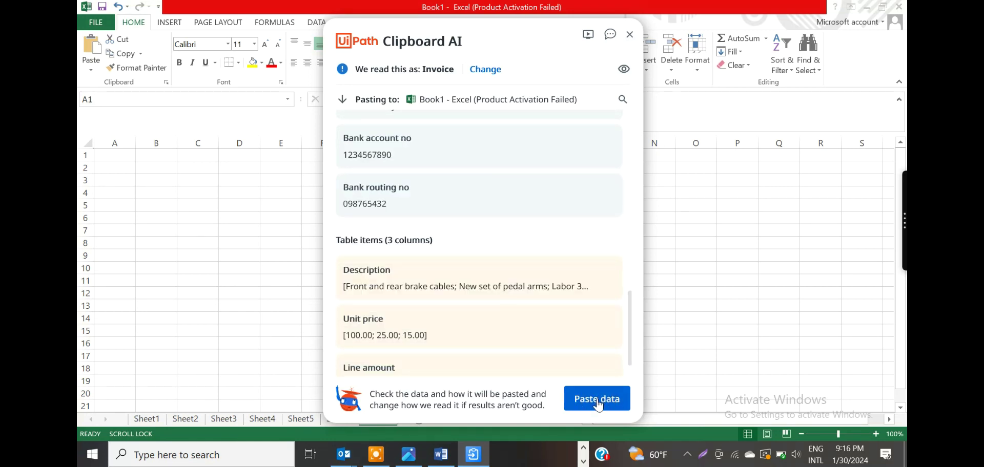
pyautogui.click(598, 402)
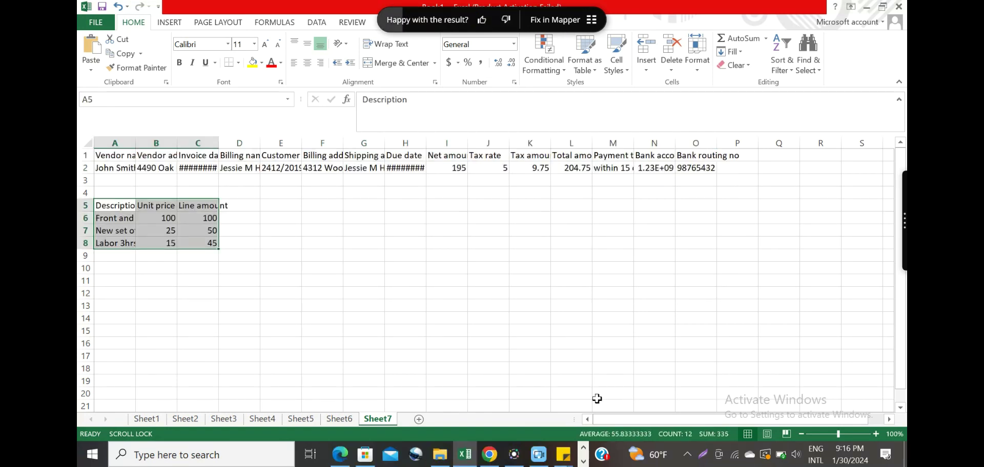
pyautogui.moveTo(219, 143); pyautogui.dragTo(226, 143)
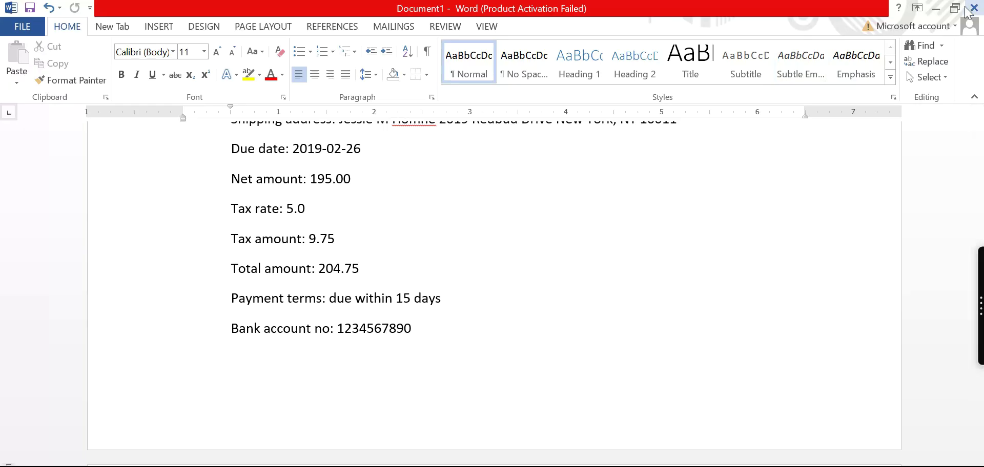
# Clear the Word window and the invoice image off the screen to reveal the desktop.
pyautogui.click(969, 10)
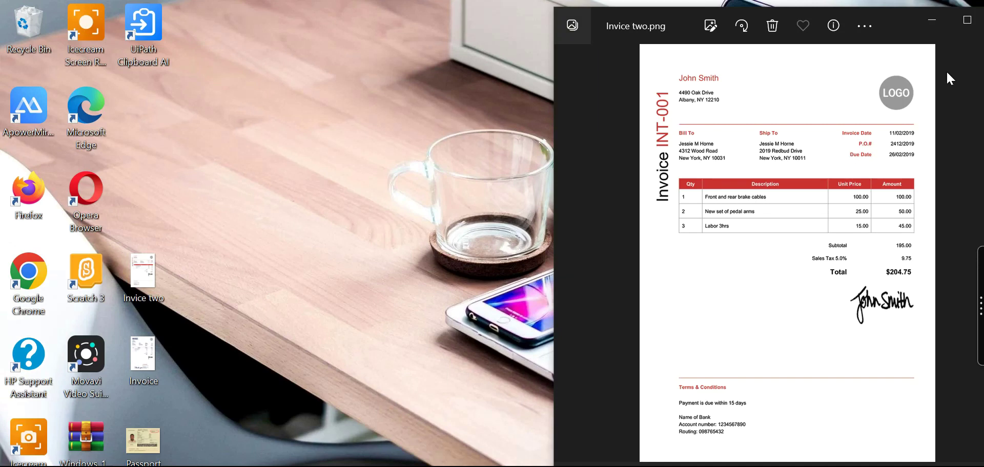
pyautogui.doubleClick(901, 23)
pyautogui.click(915, 85)
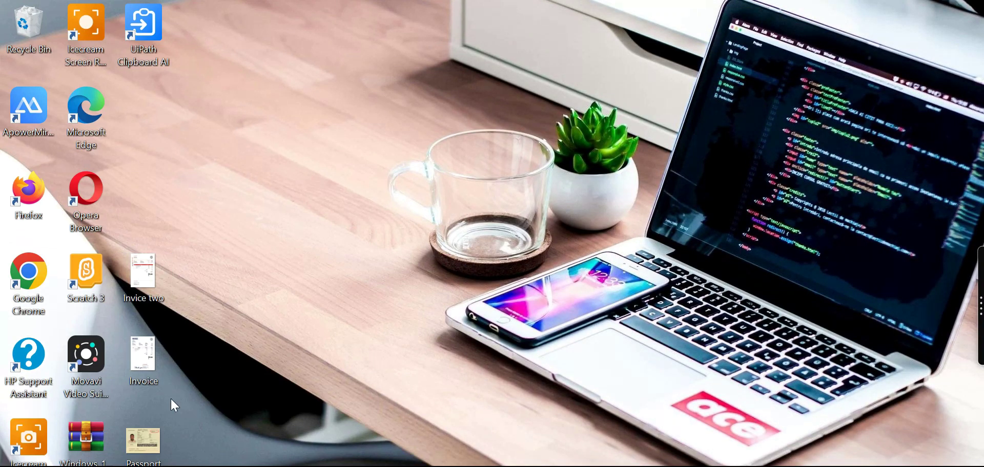
pyautogui.doubleClick(143, 452)
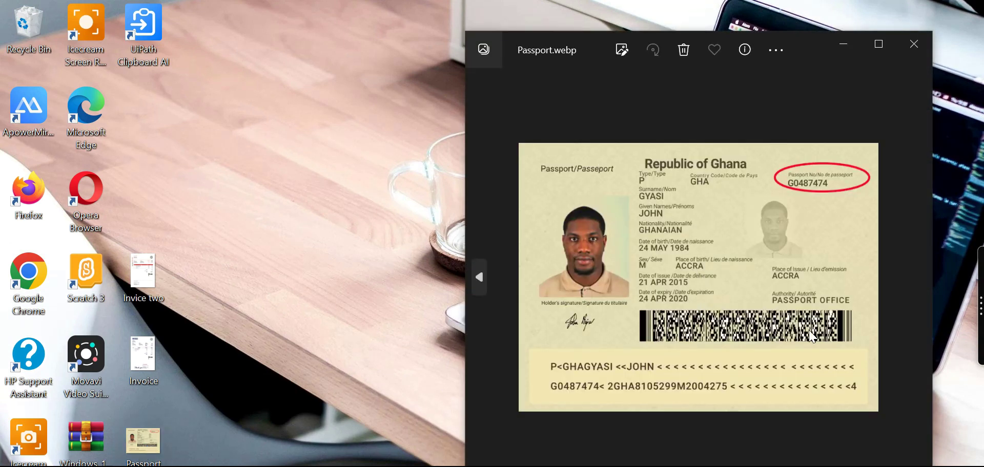
pyautogui.moveTo(592, 45); pyautogui.dragTo(376, 14)
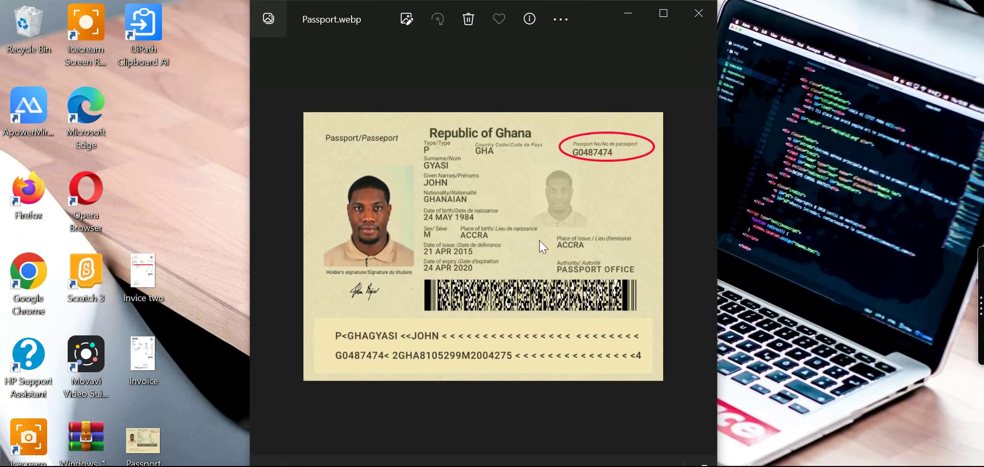
pyautogui.hotkey('alt', 'F4')
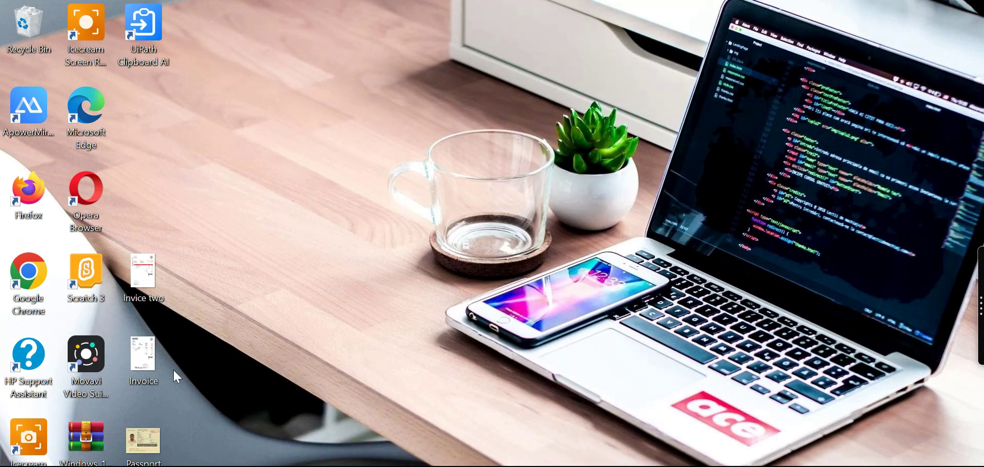
# Open the image Passport.webp from the desktop and copy its whole window with Clipboard AI.
pyautogui.doubleClick(143, 456)
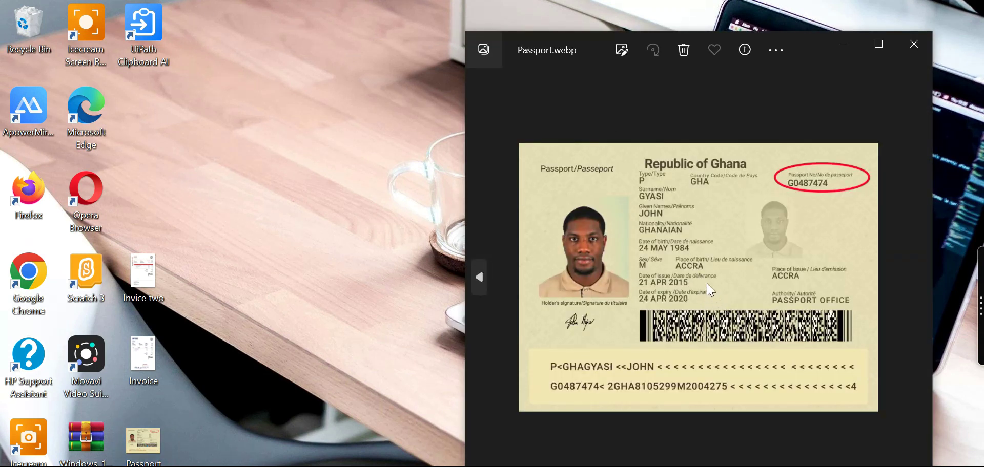
pyautogui.moveTo(591, 44); pyautogui.dragTo(376, 13)
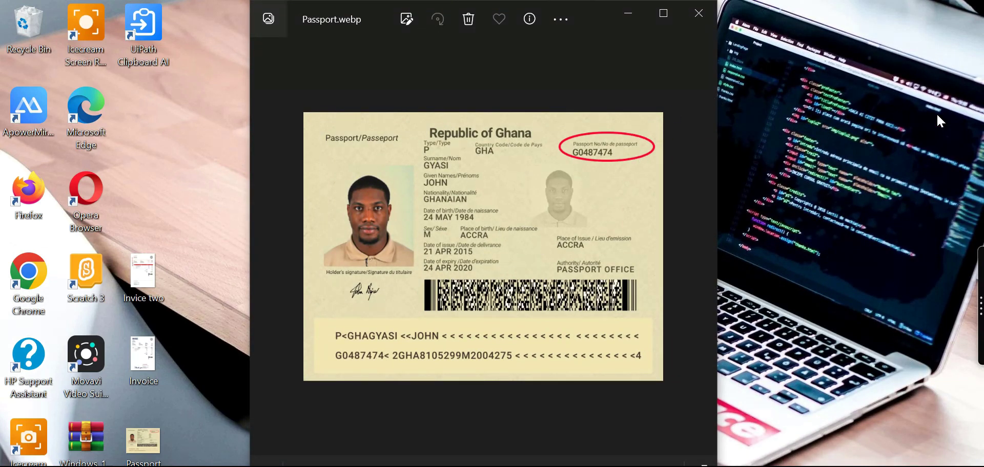
pyautogui.moveTo(978, 305)
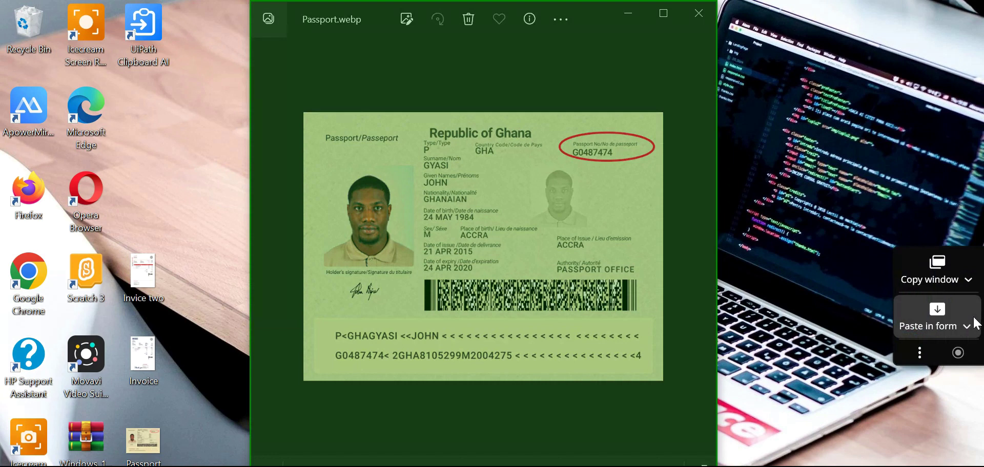
pyautogui.moveTo(927, 281)
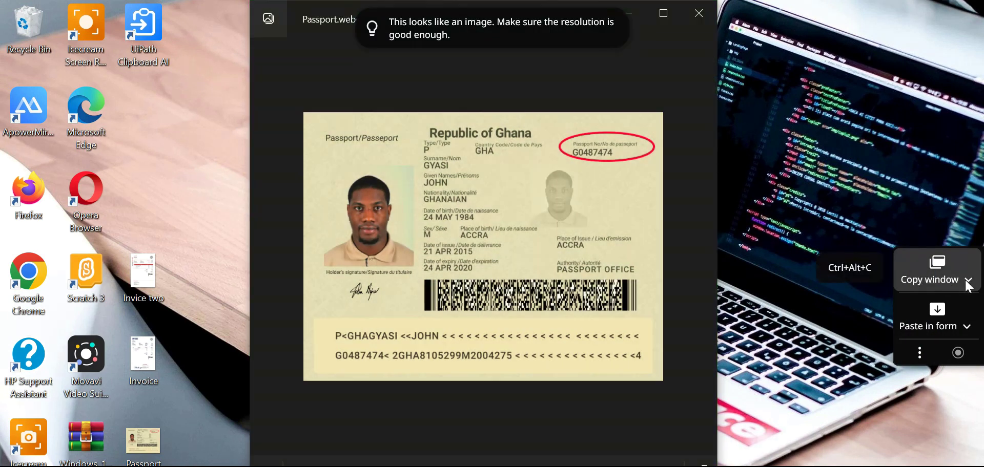
pyautogui.click(968, 280)
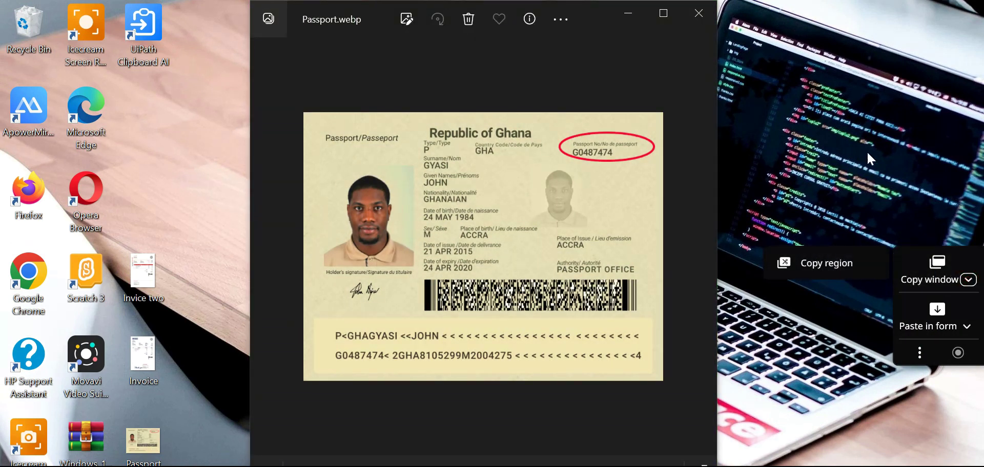
pyautogui.click(930, 282)
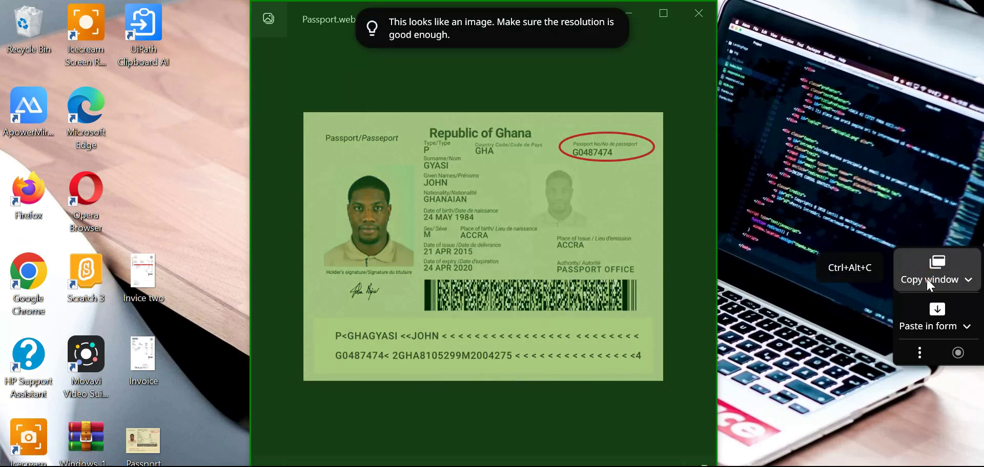
pyautogui.click(930, 283)
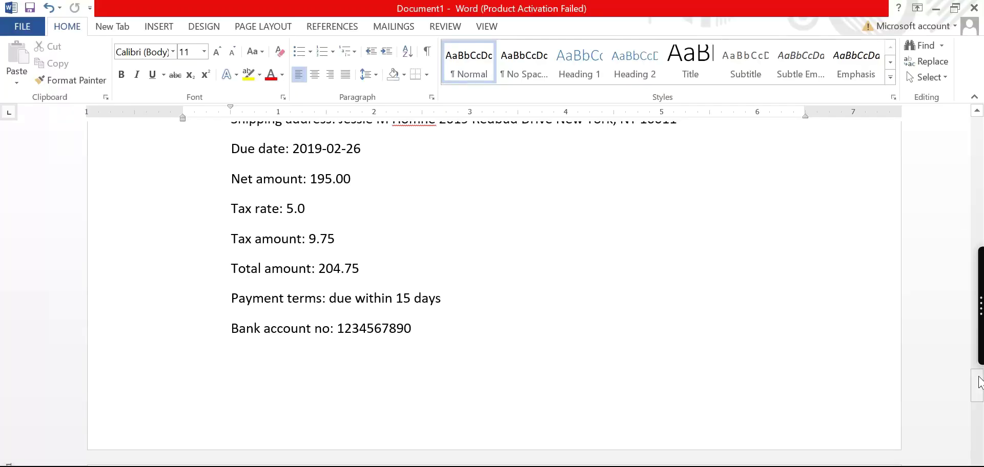
# Switch to the Word document and place the insertion point in the empty area below the pasted invoice data.
pyautogui.moveTo(977, 385); pyautogui.dragTo(977, 463)
pyautogui.doubleClick(220, 167)
pyautogui.click(236, 172)
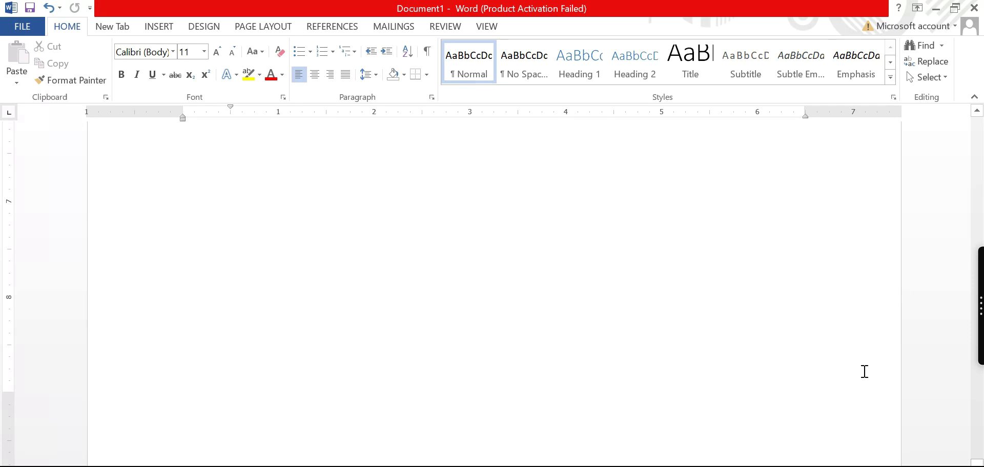
# Paste the copied passport data as text at the insertion point in the Word document with Clipboard AI, without the mapper.
pyautogui.moveTo(981, 307)
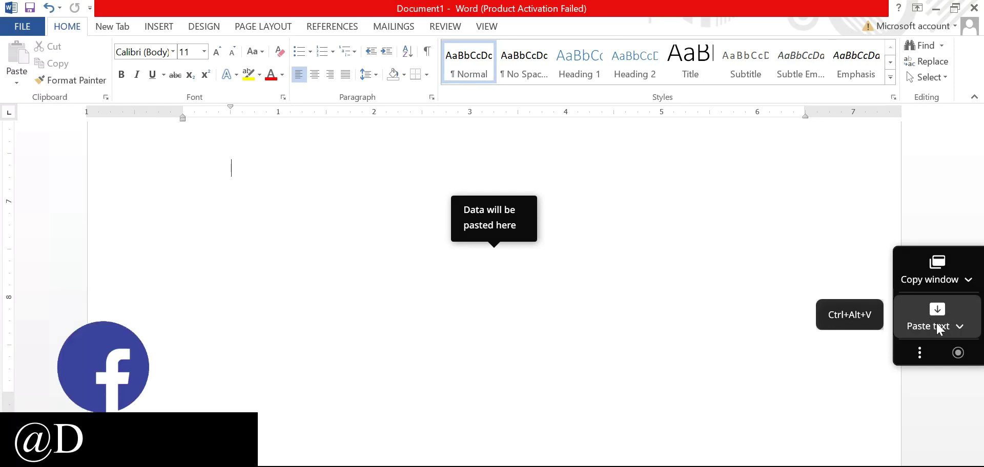
pyautogui.click(960, 326)
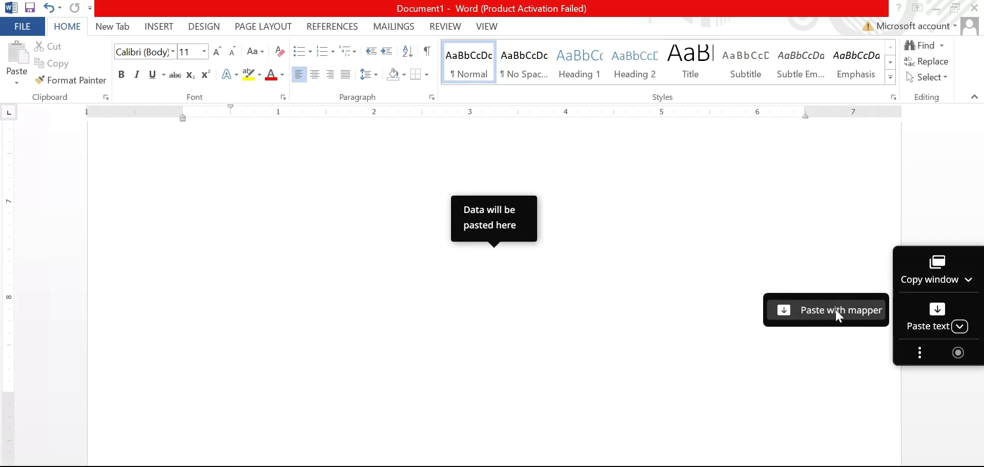
pyautogui.click(939, 326)
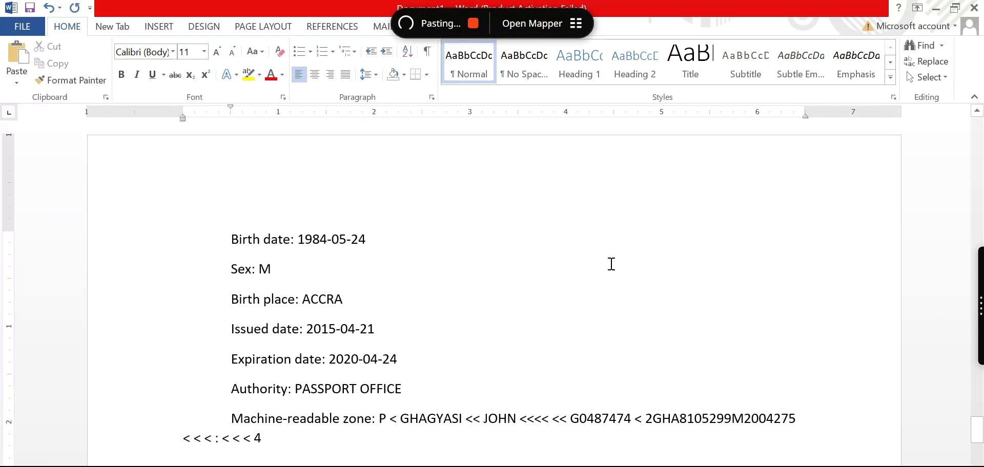
# Examine the pasted passport fields in Word and compare the document type, state code and passport number with the Passport.webp image.
pyautogui.moveTo(978, 434); pyautogui.dragTo(978, 398)
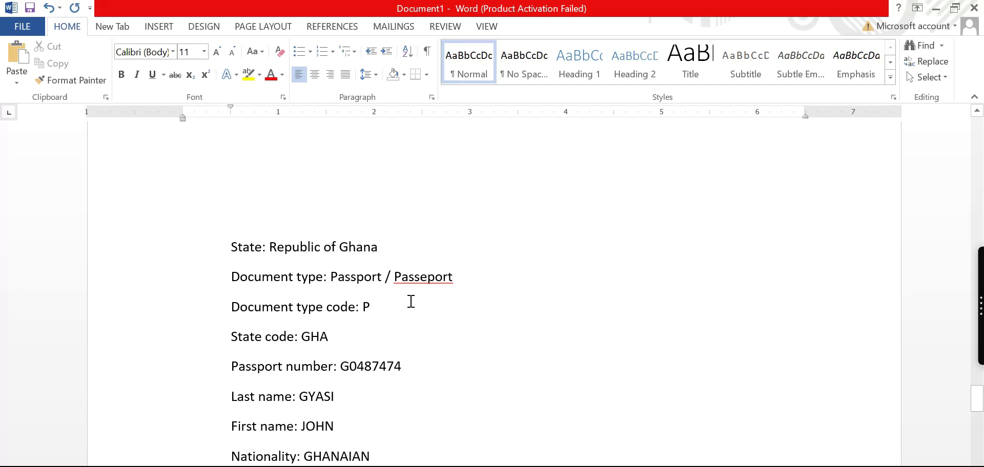
pyautogui.moveTo(235, 313); pyautogui.dragTo(359, 309)
pyautogui.moveTo(231, 333); pyautogui.dragTo(295, 340)
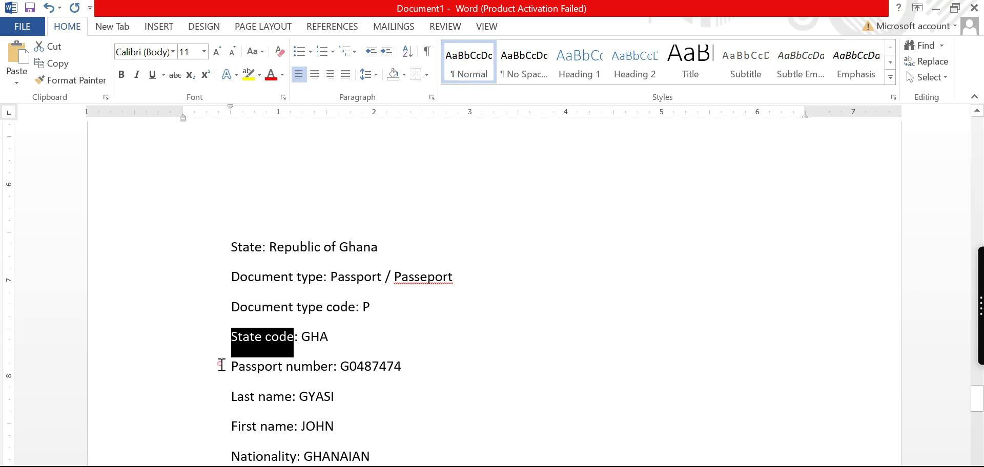
pyautogui.moveTo(226, 368); pyautogui.dragTo(314, 380)
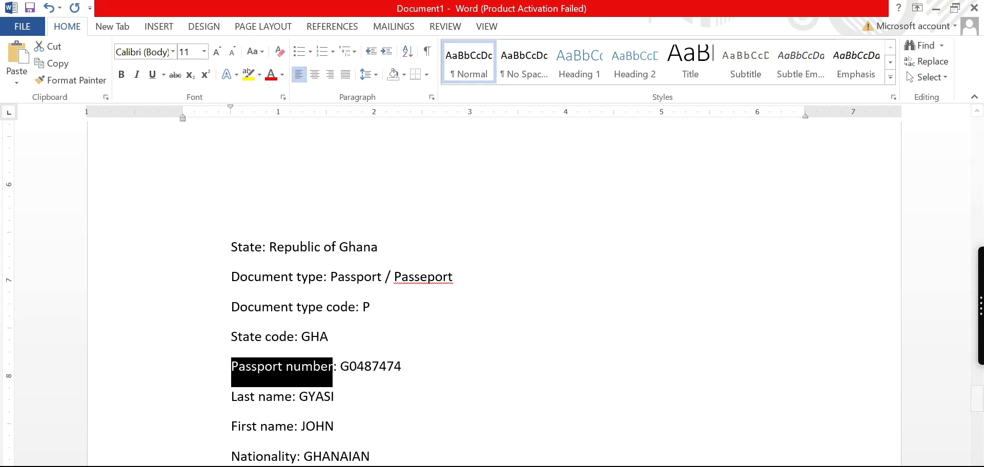
pyautogui.hotkey('alt', 'Tab')
pyautogui.moveTo(620, 20); pyautogui.dragTo(798, 6)
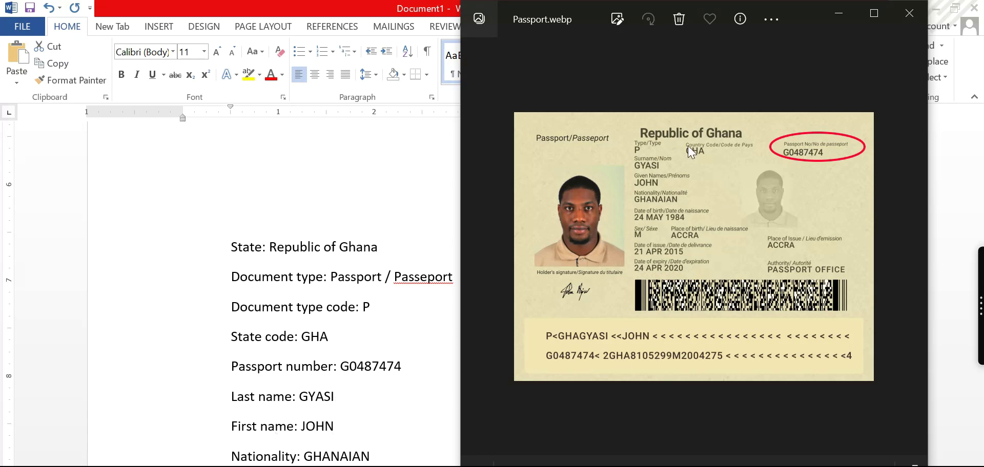
pyautogui.click(358, 319)
pyautogui.moveTo(231, 367); pyautogui.dragTo(333, 366)
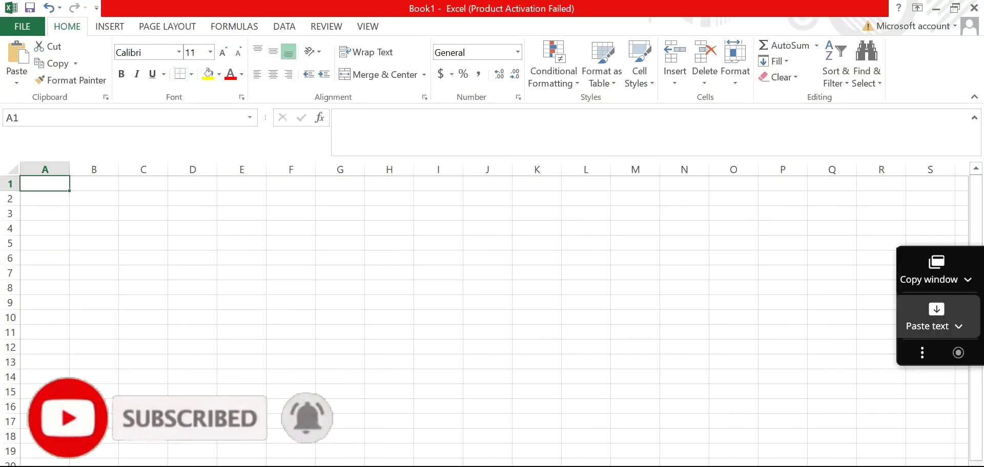
# Open the copied passport data in the Clipboard AI mapper for the blank Excel sheet, with the State field left excluded.
pyautogui.moveTo(948, 328)
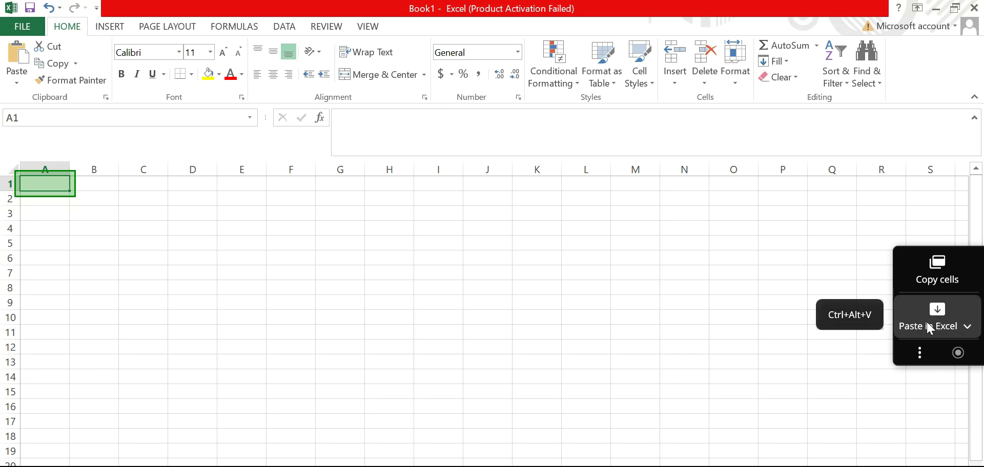
pyautogui.click(968, 328)
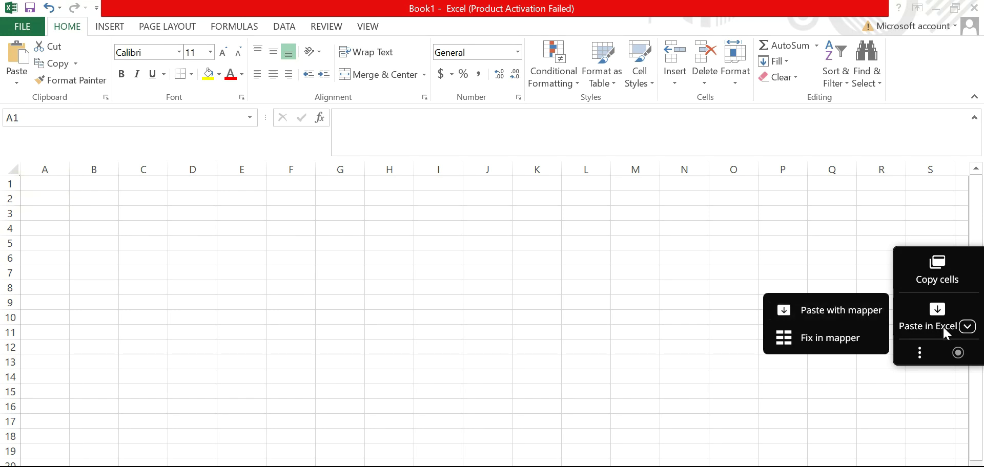
pyautogui.click(809, 310)
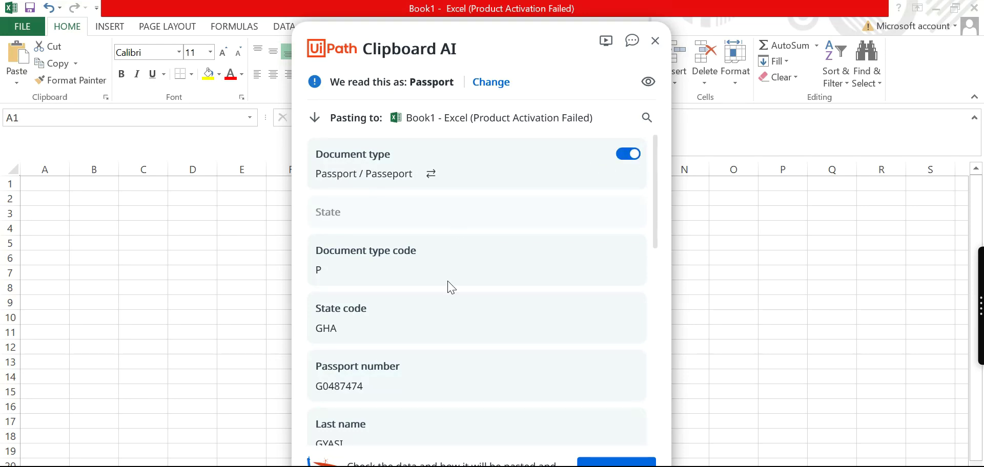
pyautogui.click(643, 159)
pyautogui.click(634, 159)
pyautogui.click(632, 160)
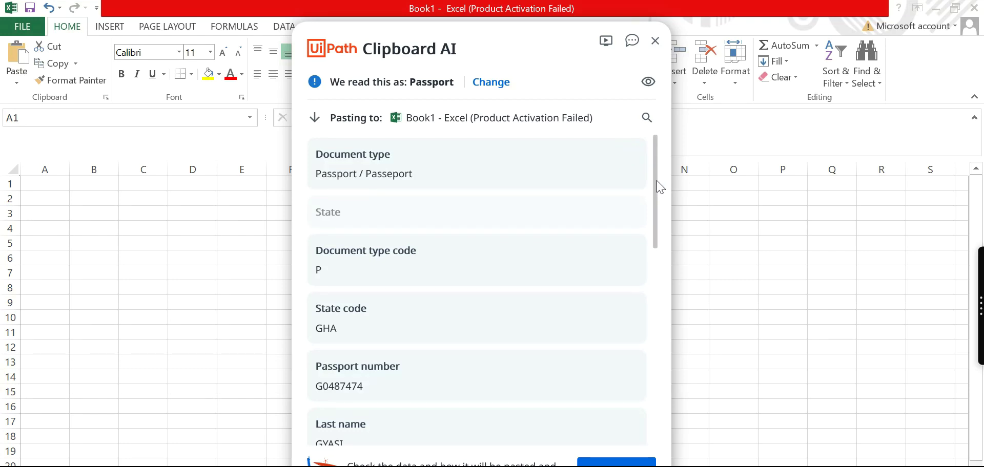
# Review the mapped fields with the document type kept as Passport and paste the data into the Excel sheet.
pyautogui.scroll(-10, 657, 181)
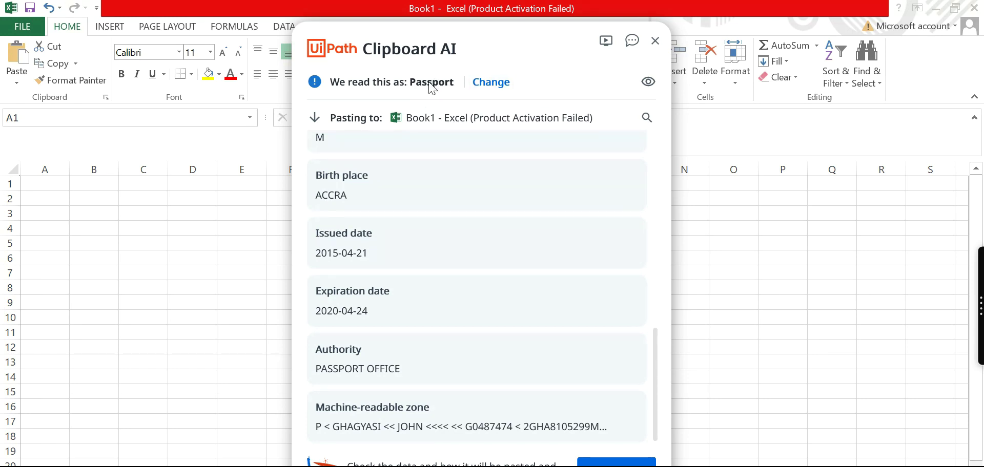
pyautogui.click(502, 88)
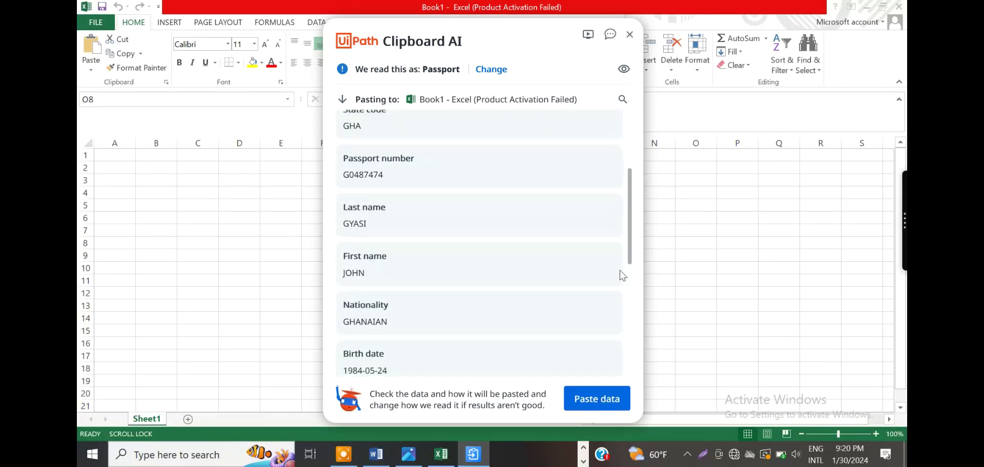
pyautogui.moveTo(661, 322); pyautogui.dragTo(669, 445)
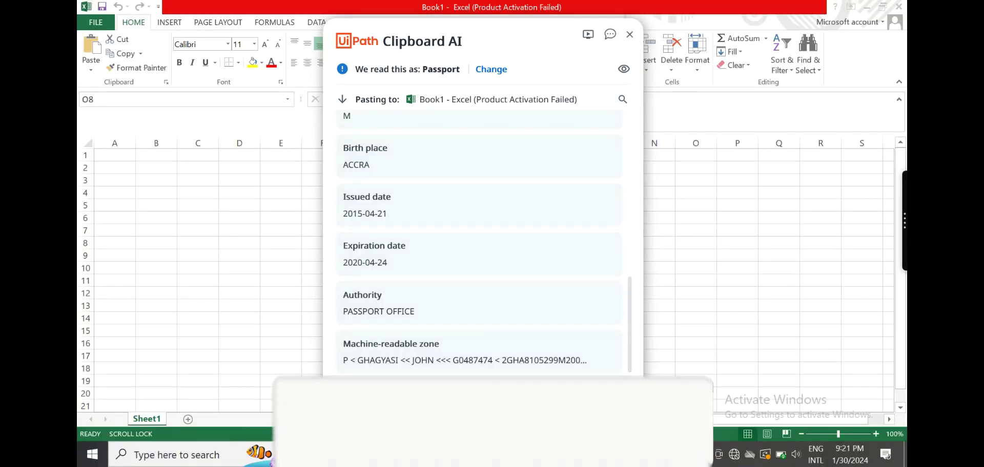
pyautogui.click(605, 408)
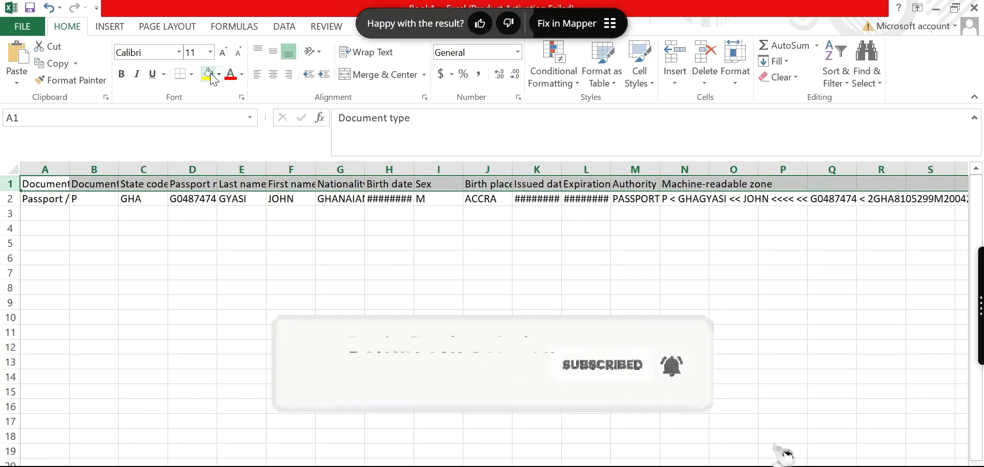
# Fill the header row with yellow and widen the Birth date, Issued date and Expiration date columns.
pyautogui.click(210, 76)
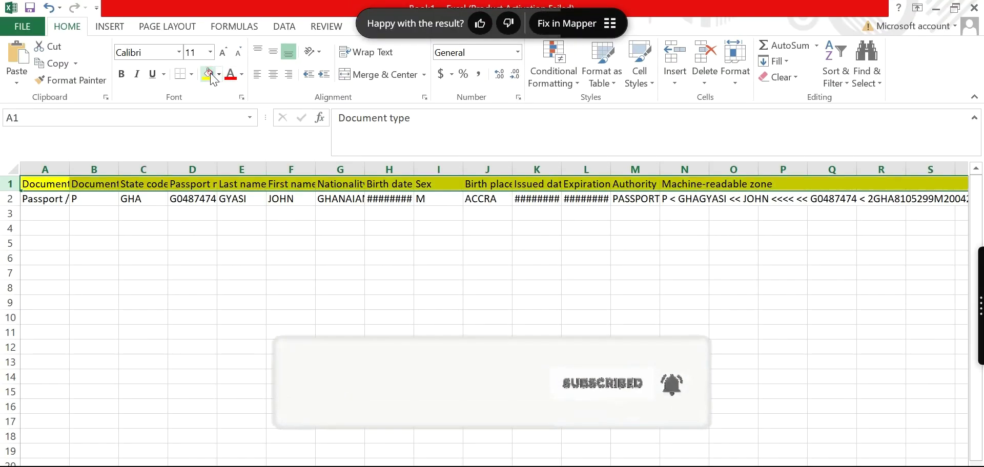
pyautogui.moveTo(410, 164); pyautogui.dragTo(418, 163)
pyautogui.click(567, 174)
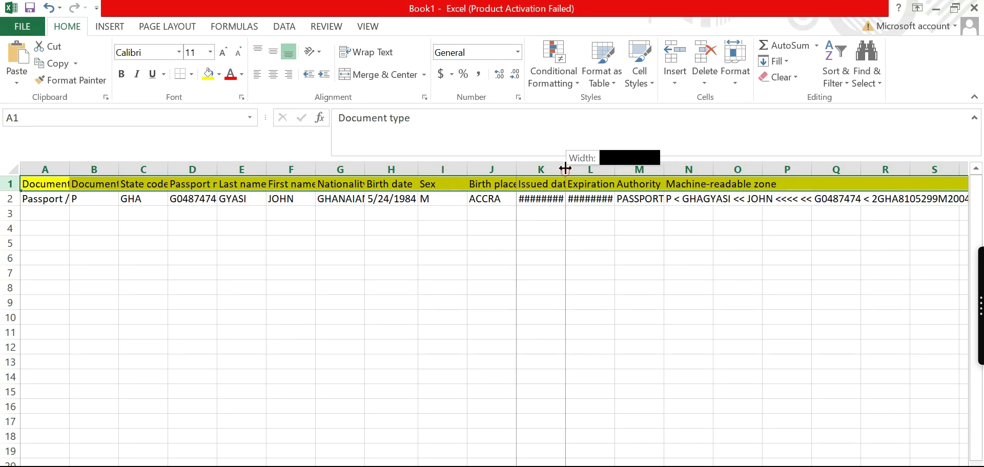
pyautogui.doubleClick(567, 174)
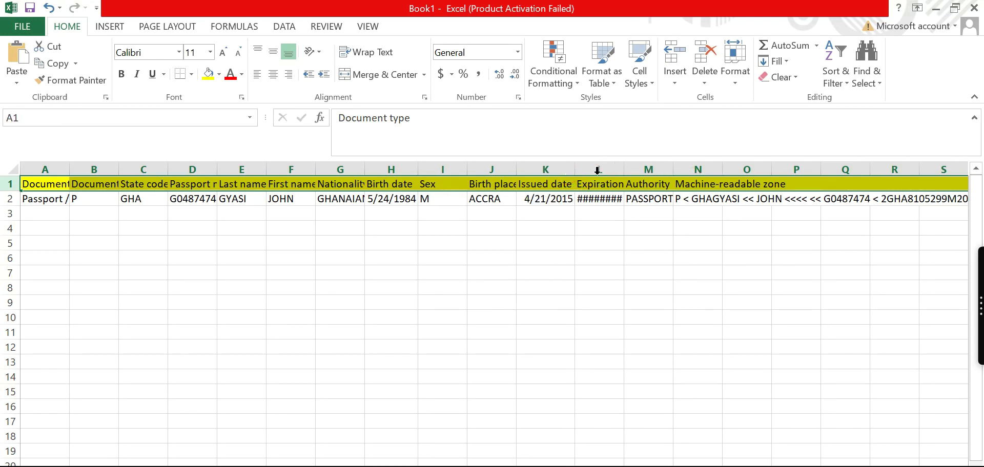
pyautogui.doubleClick(623, 170)
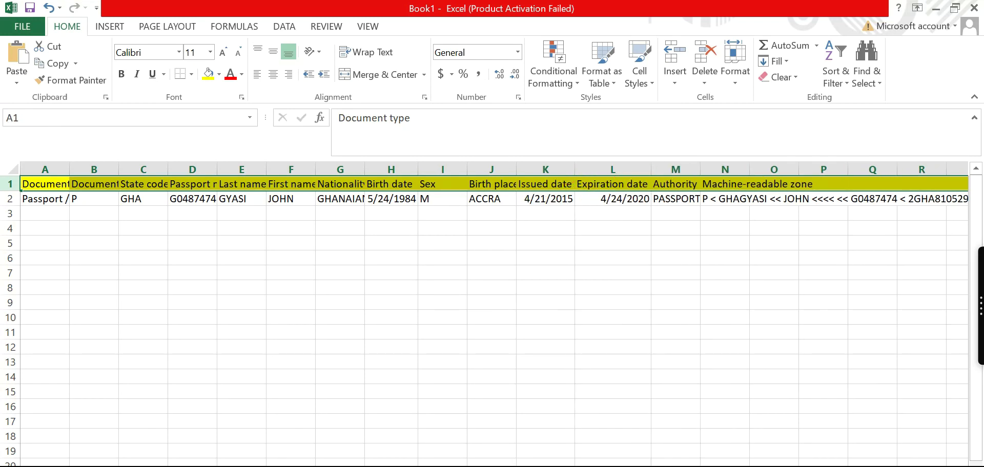
pyautogui.hscroll(1, 492, 318)
pyautogui.hscroll(-1, 492, 318)
pyautogui.hscroll(1, 492, 317)
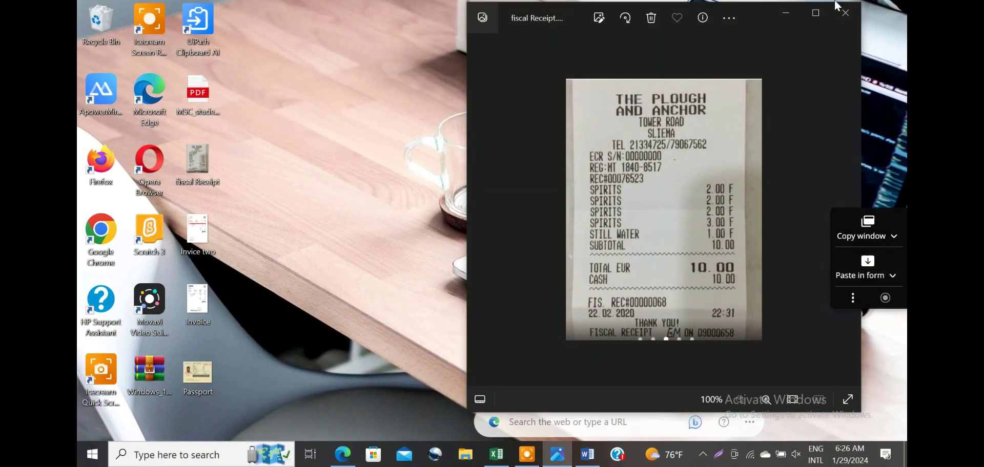
# Close the fiscal Receipt image and quit Clipboard AI from the system tray.
pyautogui.click(842, 14)
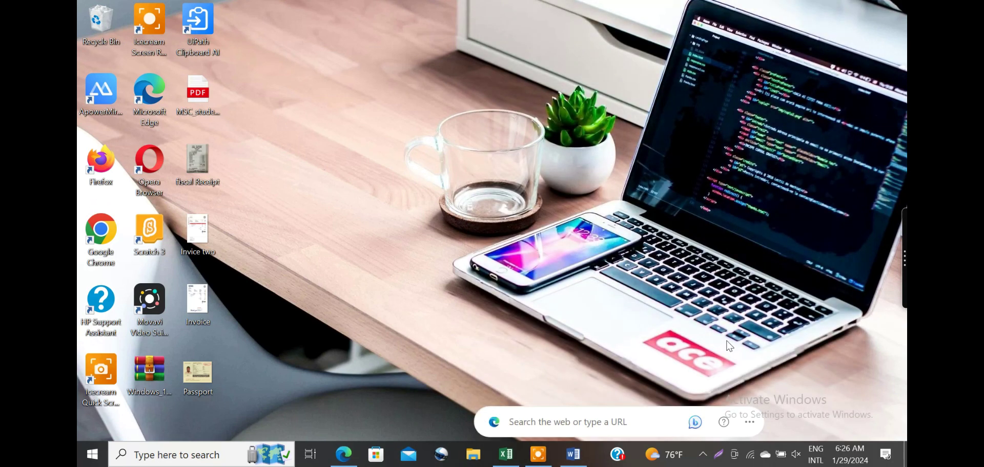
pyautogui.click(702, 454)
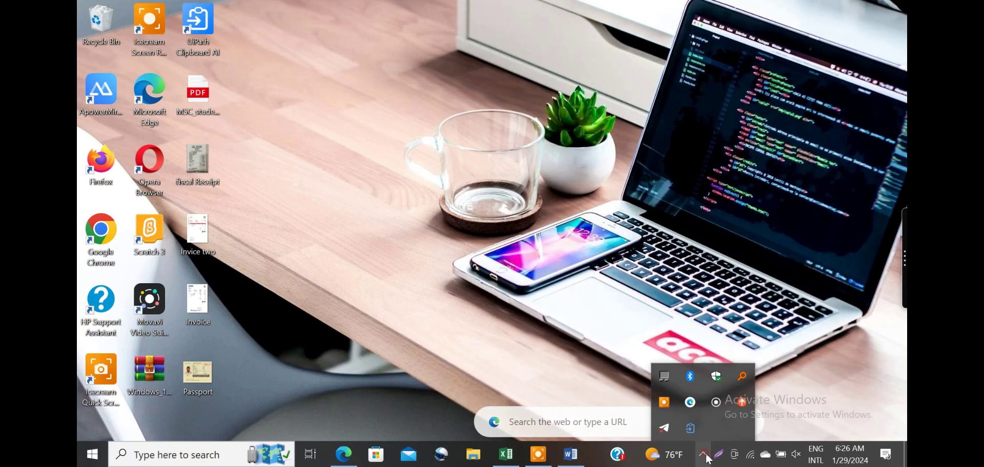
pyautogui.rightClick(687, 428)
pyautogui.click(638, 417)
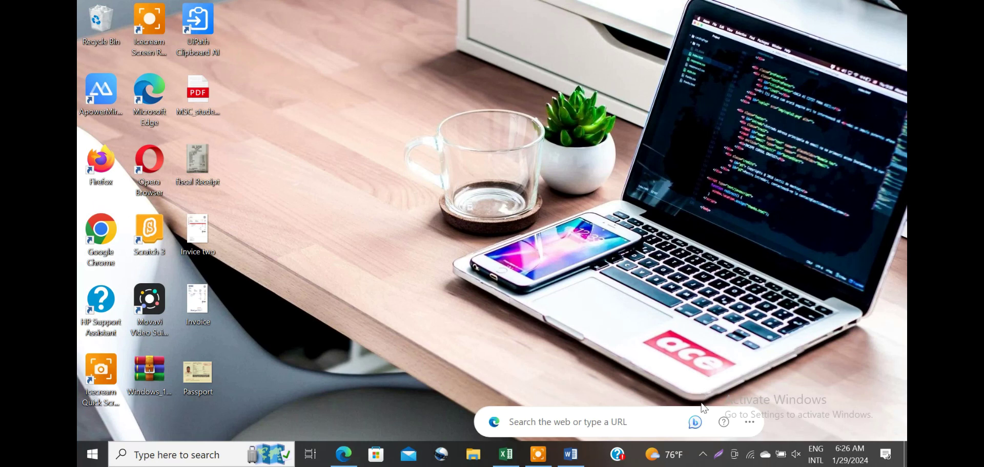
pyautogui.click(702, 455)
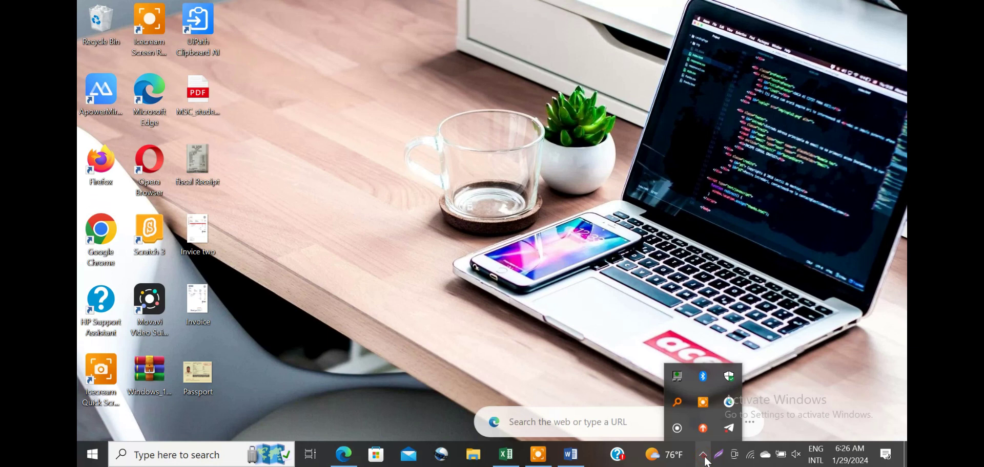
pyautogui.click(622, 193)
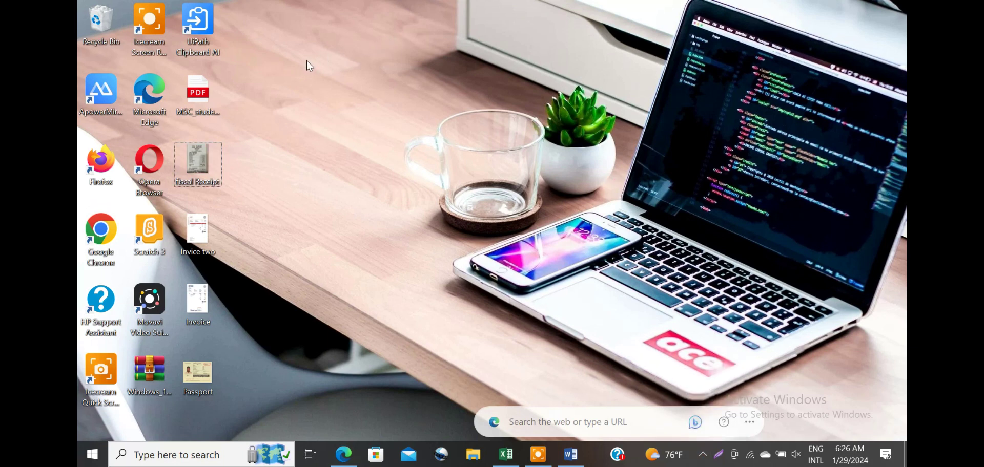
# Open the fiscal Receipt image from the desktop and copy its whole window with Clipboard AI.
pyautogui.moveTo(244, 73); pyautogui.dragTo(208, 120)
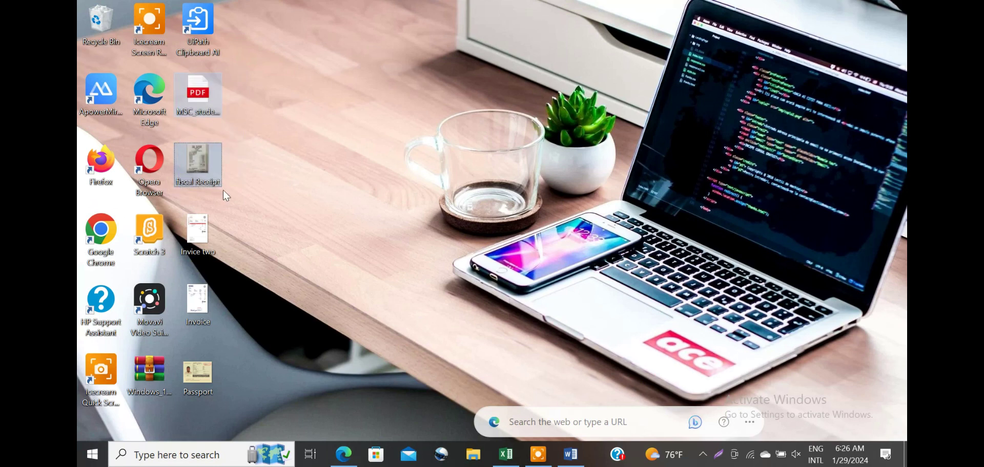
pyautogui.click(262, 177)
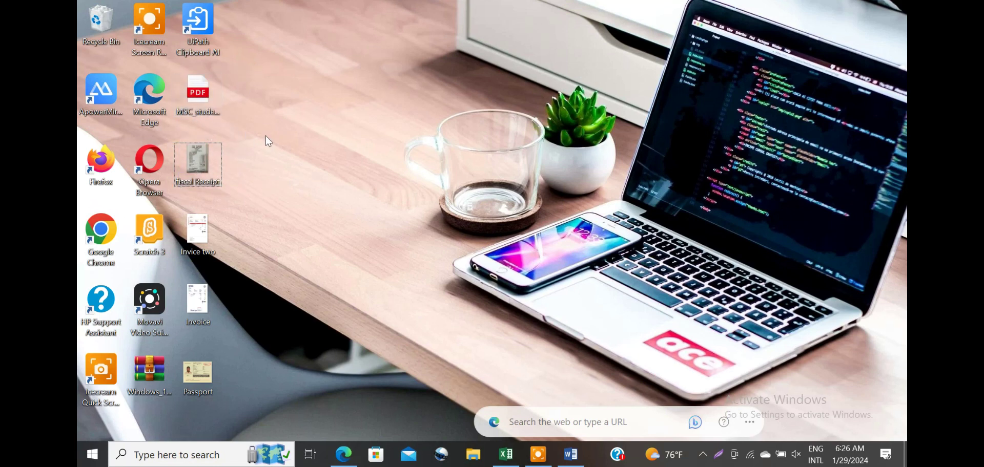
pyautogui.press('Return')
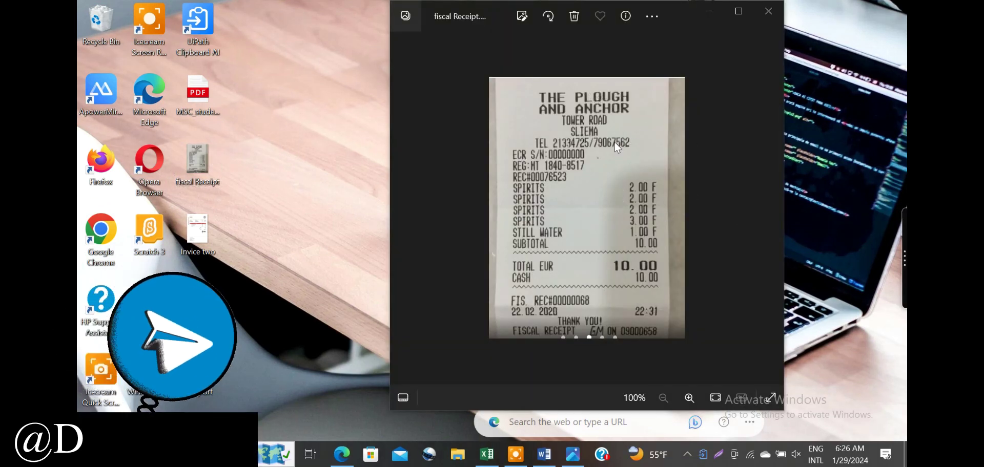
pyautogui.click(905, 259)
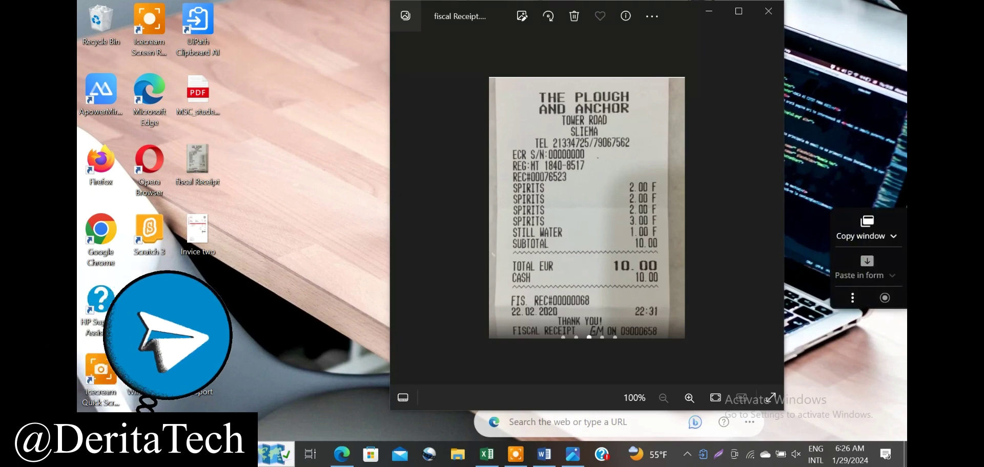
pyautogui.click(866, 231)
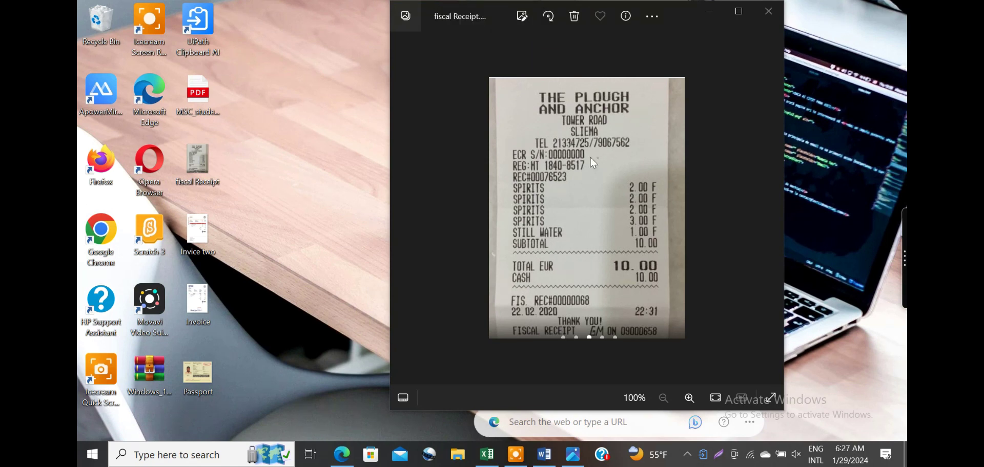
# Switch to the blank Word document, open the Clipboard AI paste mapper and review the extracted receipt fields.
pyautogui.click(545, 455)
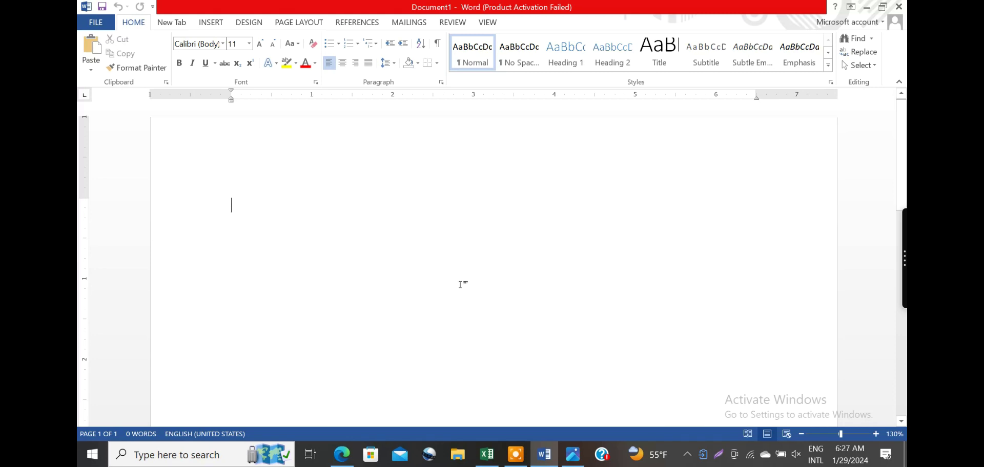
pyautogui.moveTo(904, 237)
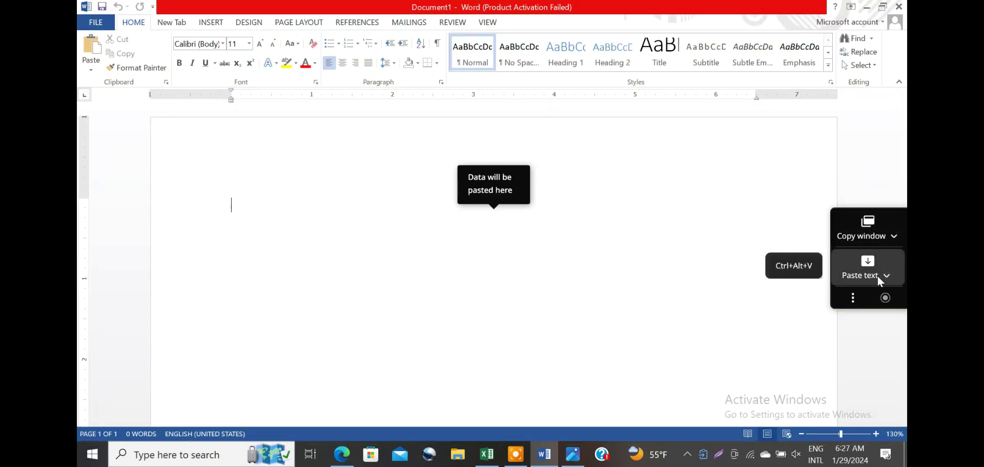
pyautogui.click(887, 276)
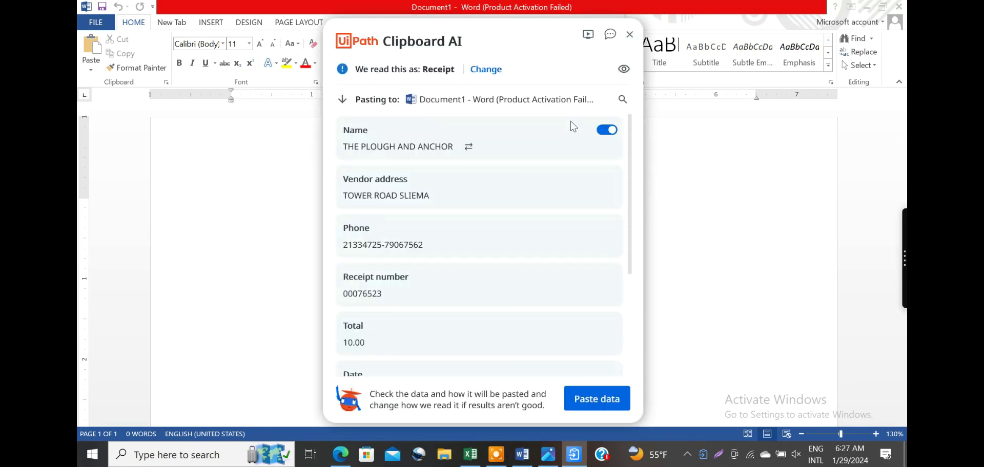
pyautogui.moveTo(632, 154); pyautogui.dragTo(636, 289)
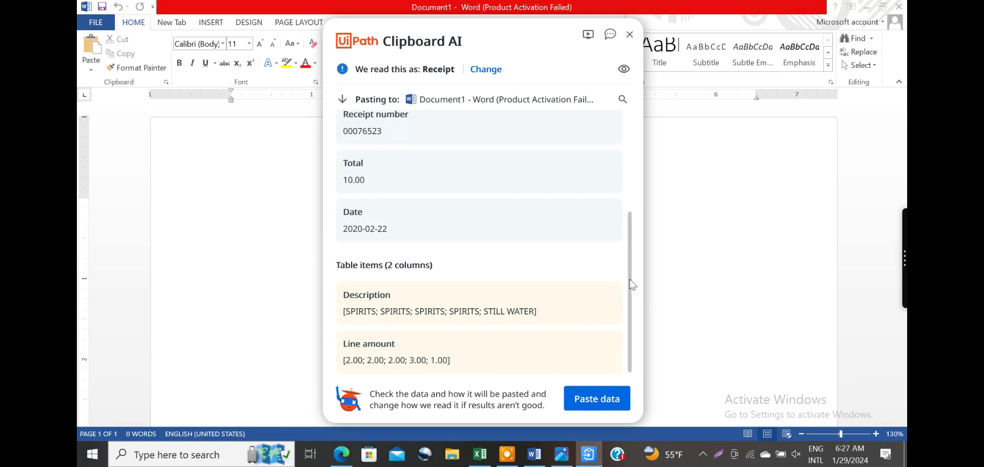
pyautogui.moveTo(630, 283); pyautogui.dragTo(620, 179)
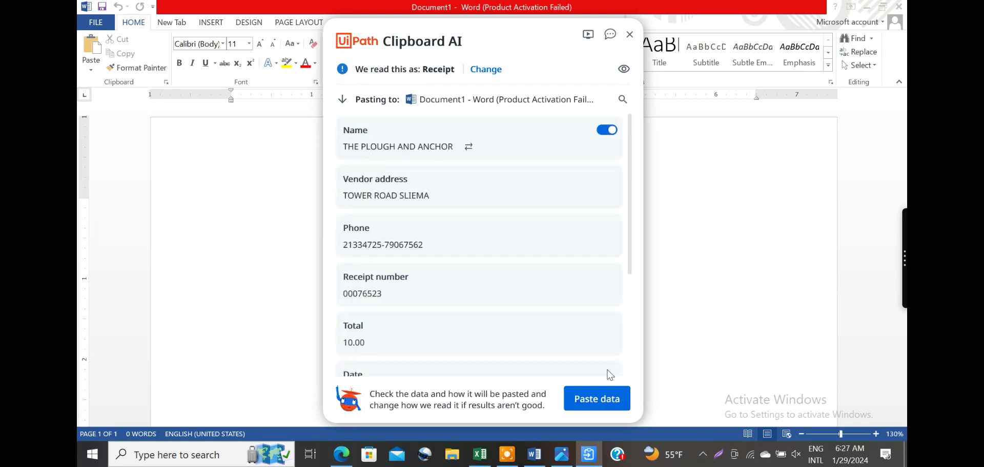
# Compare the mapped fields with the receipt image, exclude the Description field and paste the data into the Word document.
pyautogui.moveTo(491, 32); pyautogui.dragTo(272, 32)
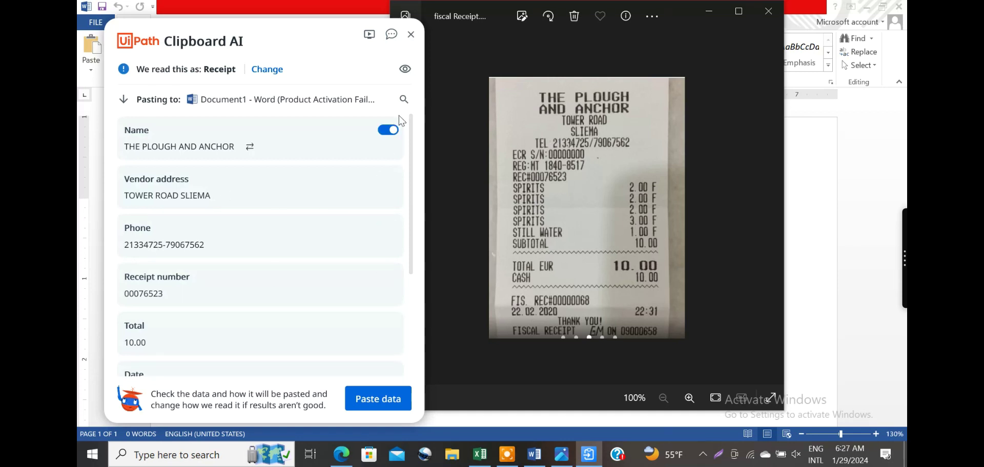
pyautogui.click(411, 129)
pyautogui.moveTo(413, 135); pyautogui.dragTo(413, 200)
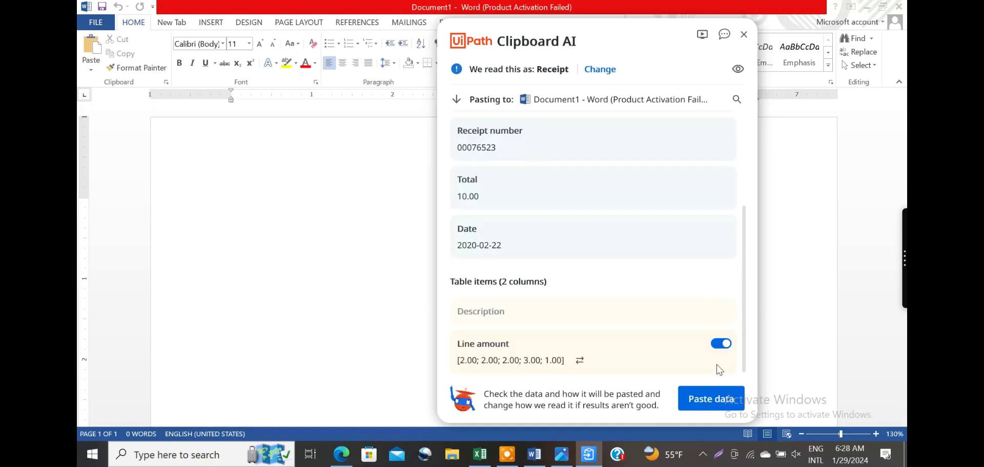
pyautogui.click(697, 399)
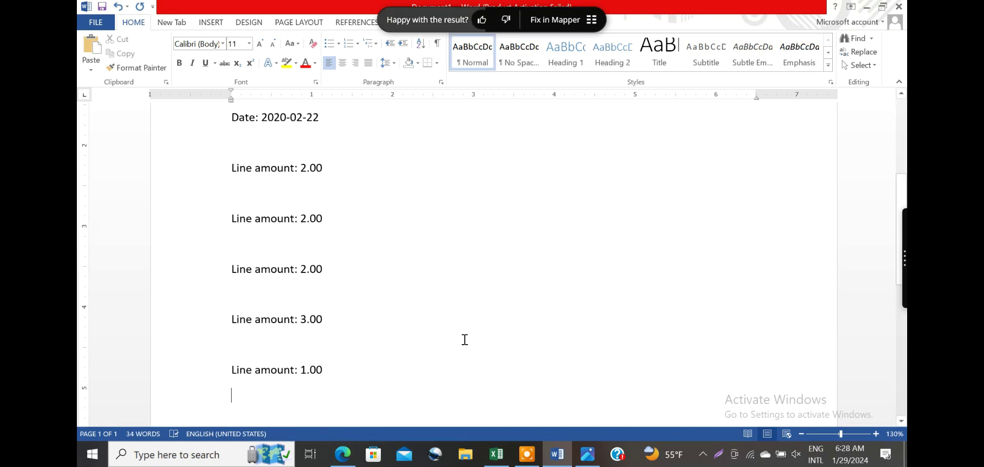
pyautogui.moveTo(898, 233); pyautogui.dragTo(902, 364)
pyautogui.scroll(5, 494, 256)
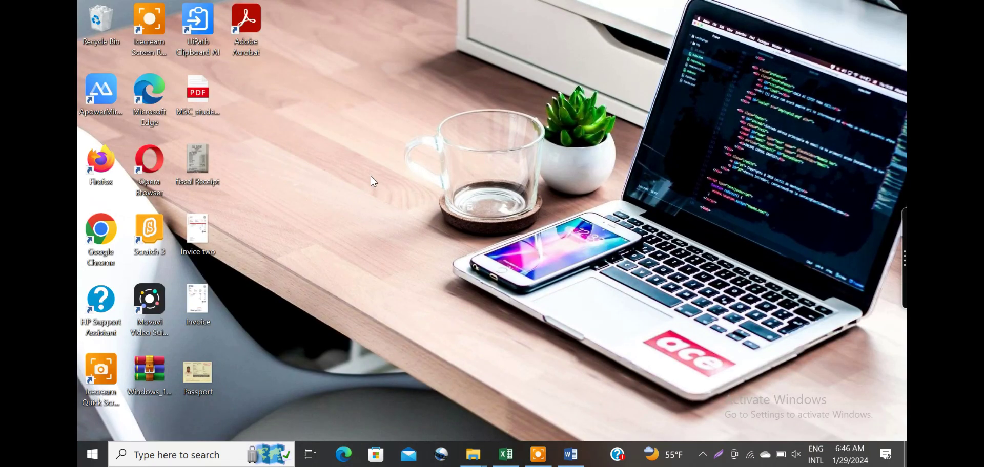
pyautogui.rightClick(371, 177)
pyautogui.click(400, 210)
pyautogui.rightClick(203, 96)
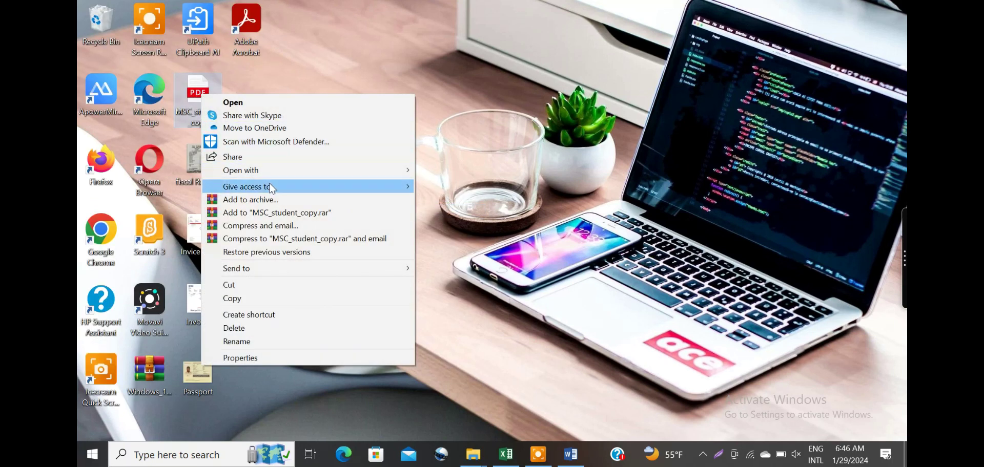
pyautogui.moveTo(281, 170)
pyautogui.click(441, 173)
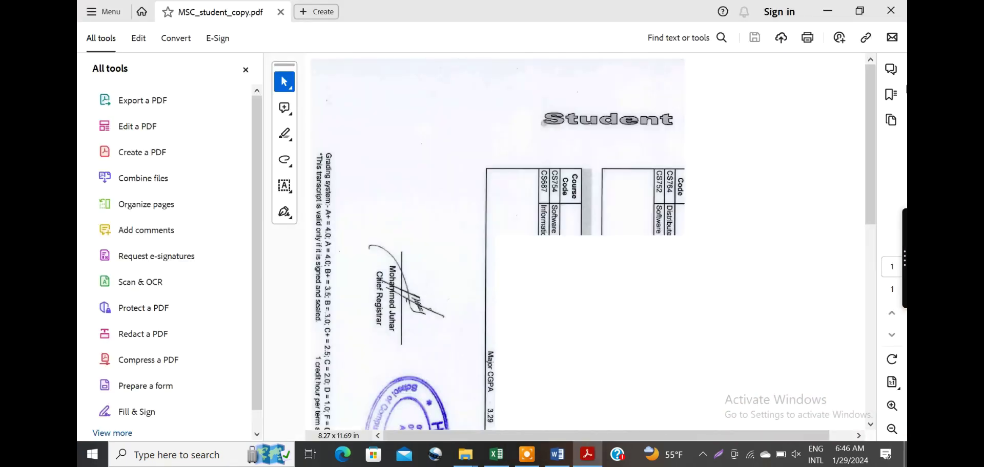
pyautogui.click(900, 19)
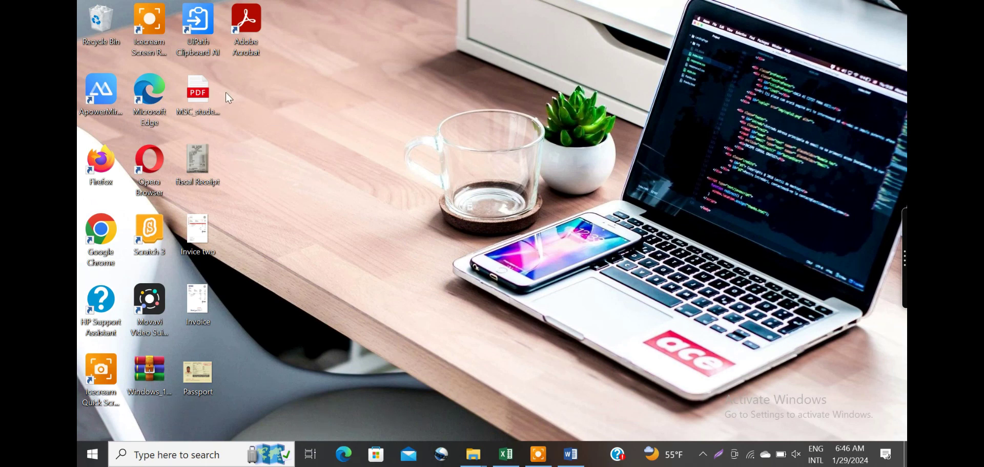
# Open the MSC_student_copy PDF from the desktop with Adobe Acrobat and rotate its page upright.
pyautogui.rightClick(204, 100)
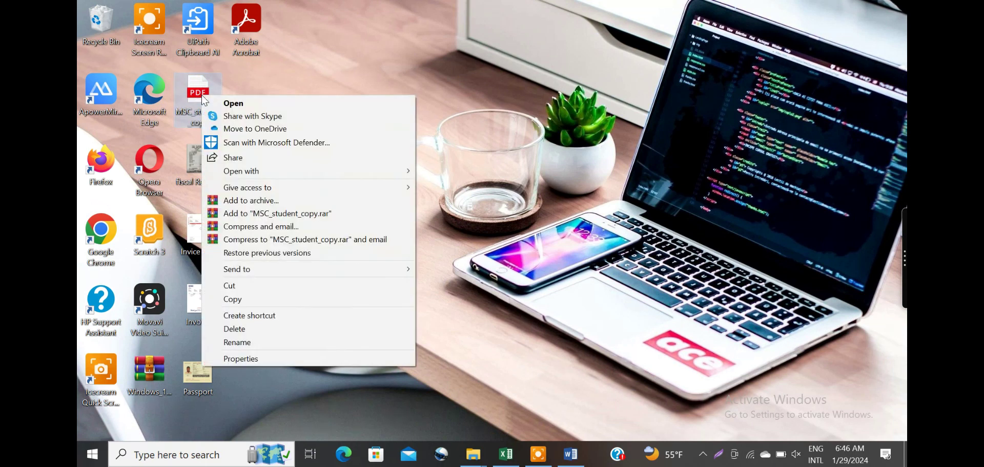
pyautogui.click(271, 171)
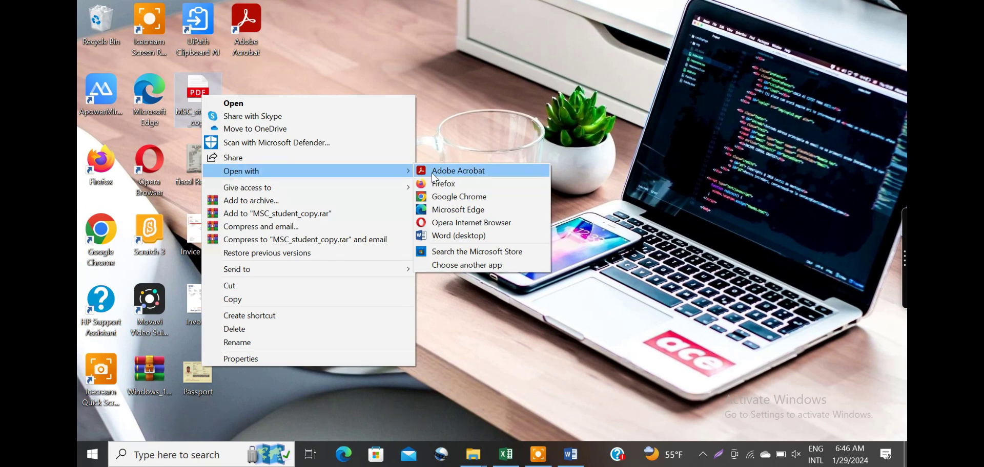
pyautogui.click(451, 172)
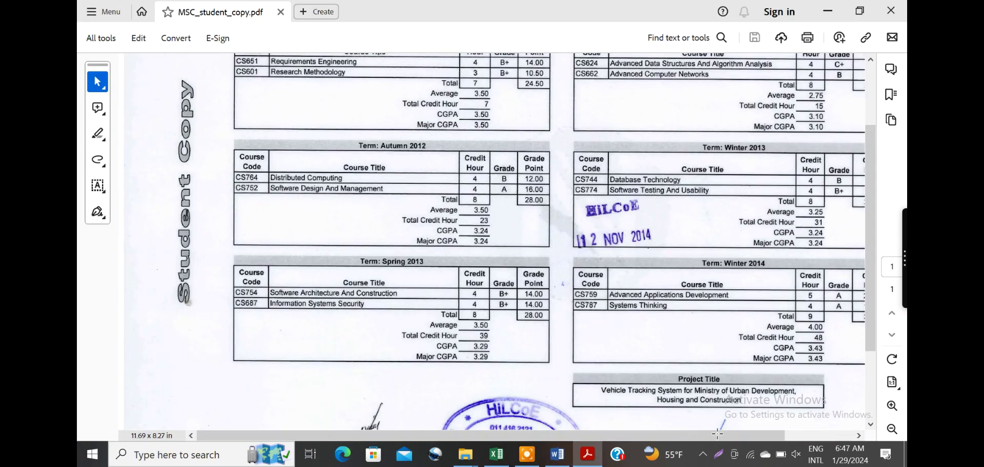
# Dismiss the Accessibility Setup Assistant and zoom the transcript out until the whole page fits the window.
pyautogui.moveTo(415, 119); pyautogui.dragTo(575, 302)
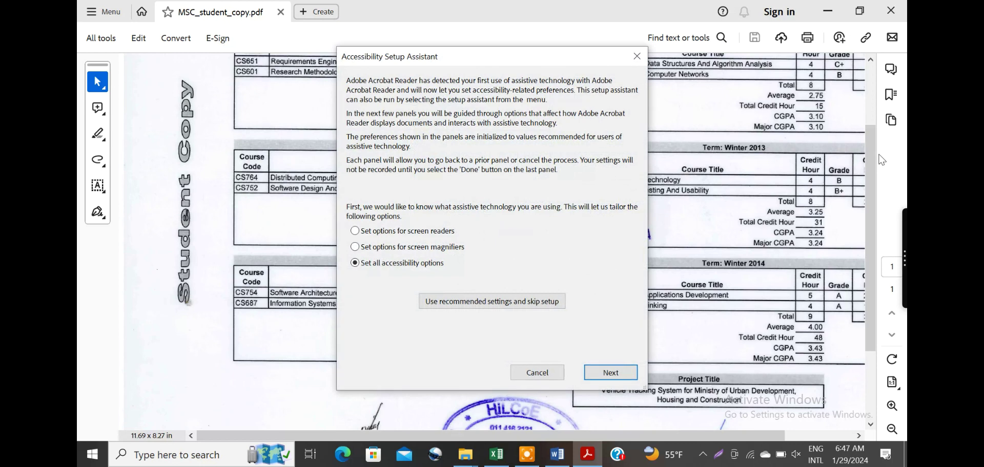
pyautogui.click(637, 56)
pyautogui.click(892, 429)
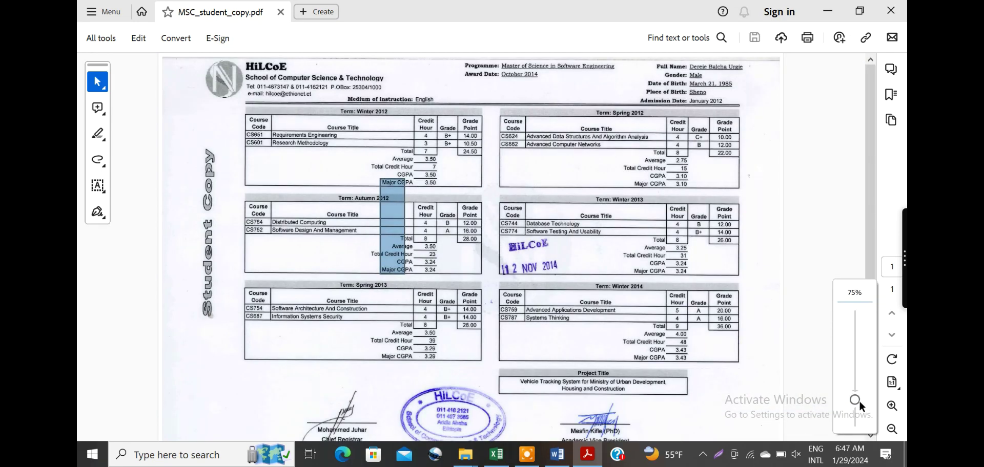
pyautogui.scroll(-3, 874, 318)
pyautogui.click(892, 429)
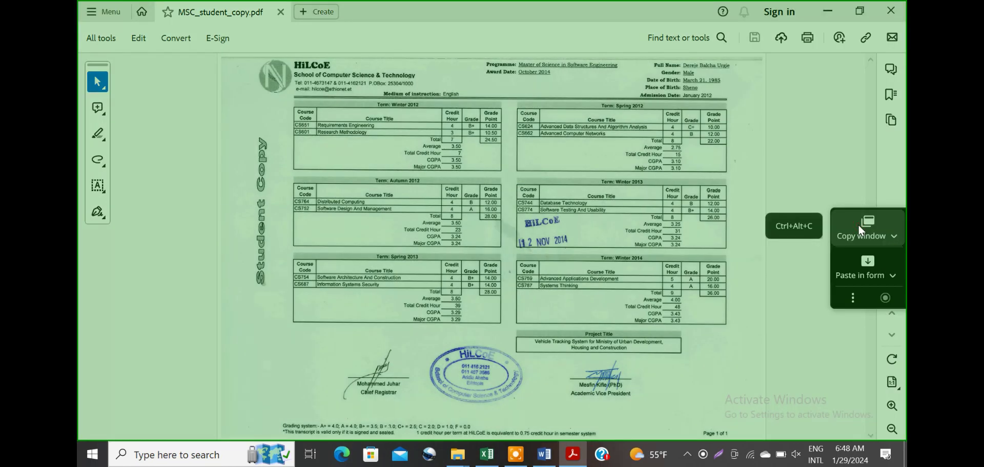
# Copy the whole transcript window with Clipboard AI and open the paste mapper for the Word document, dismissing its introduction tip.
pyautogui.click(874, 231)
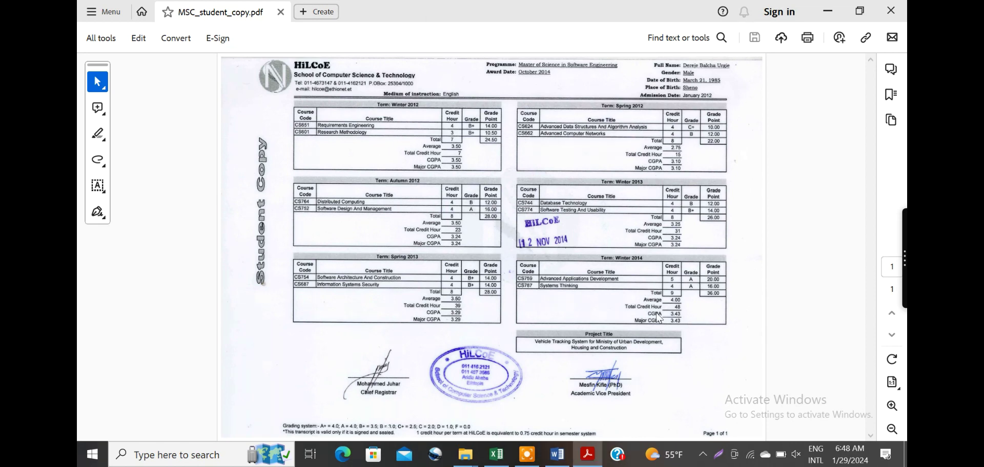
pyautogui.click(562, 461)
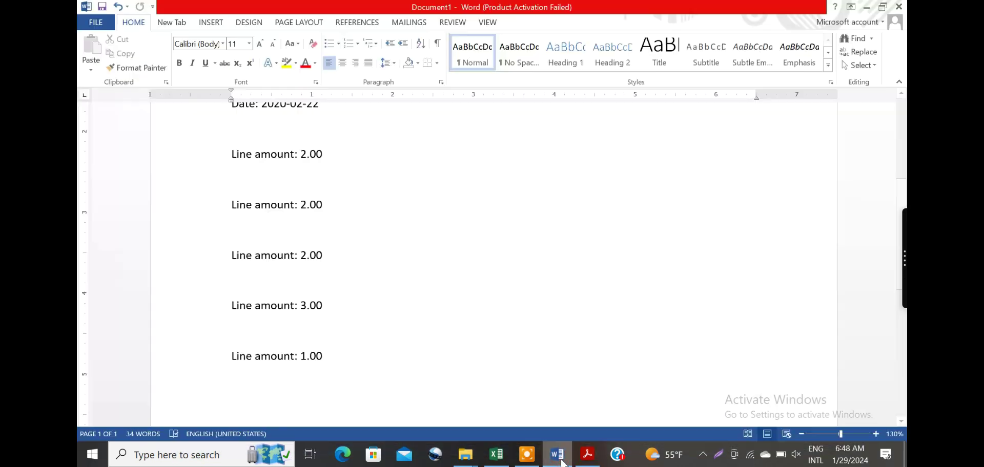
pyautogui.scroll(-2, 564, 333)
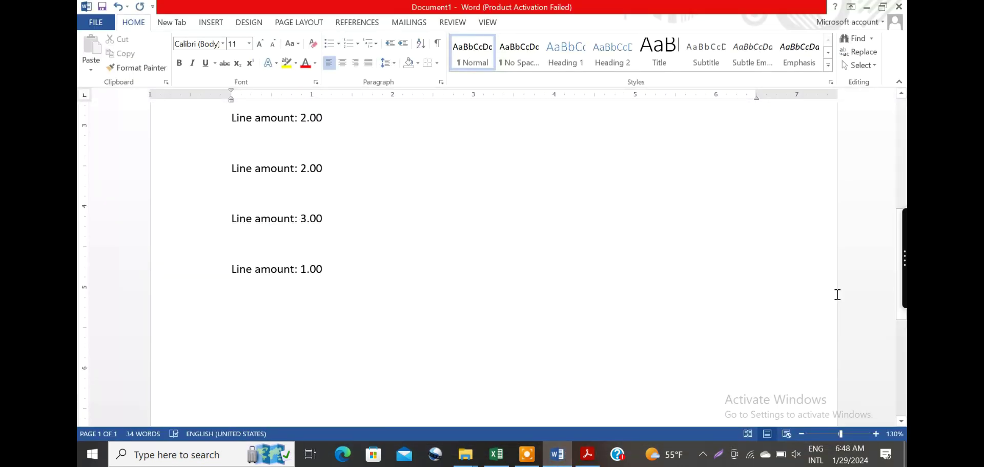
pyautogui.click(887, 275)
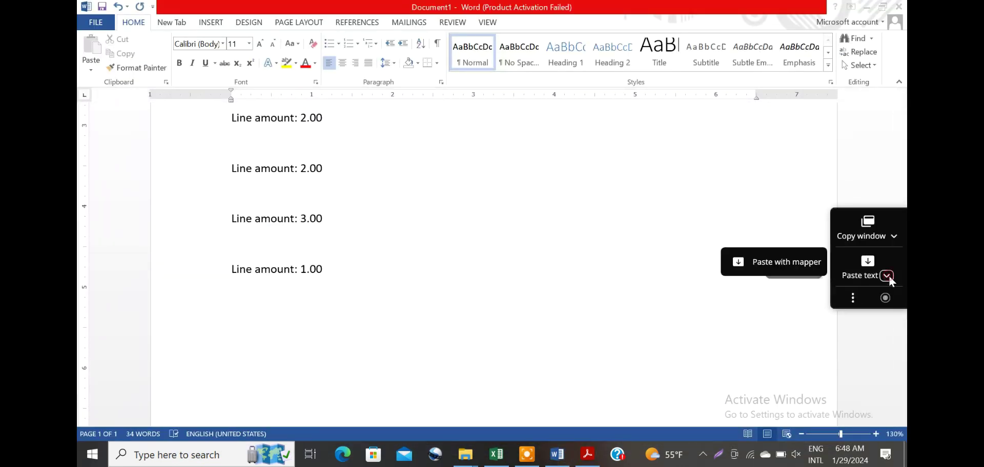
pyautogui.click(789, 258)
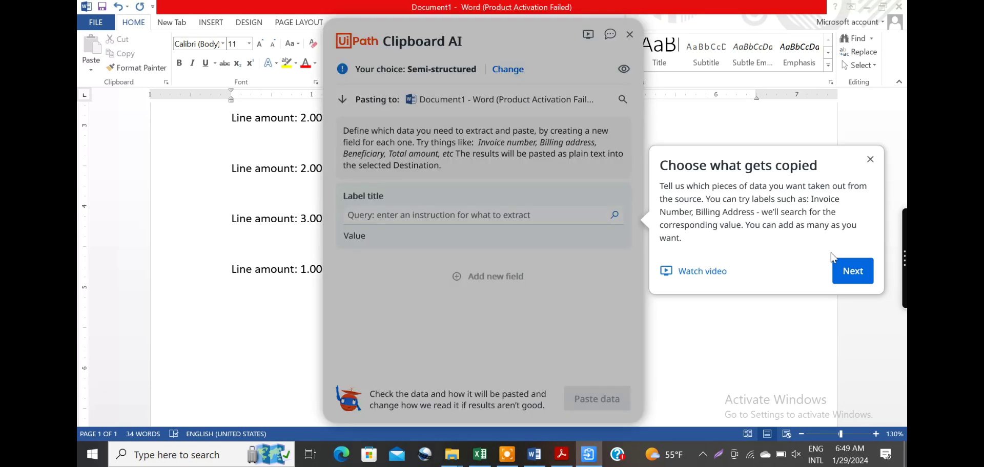
pyautogui.click(871, 159)
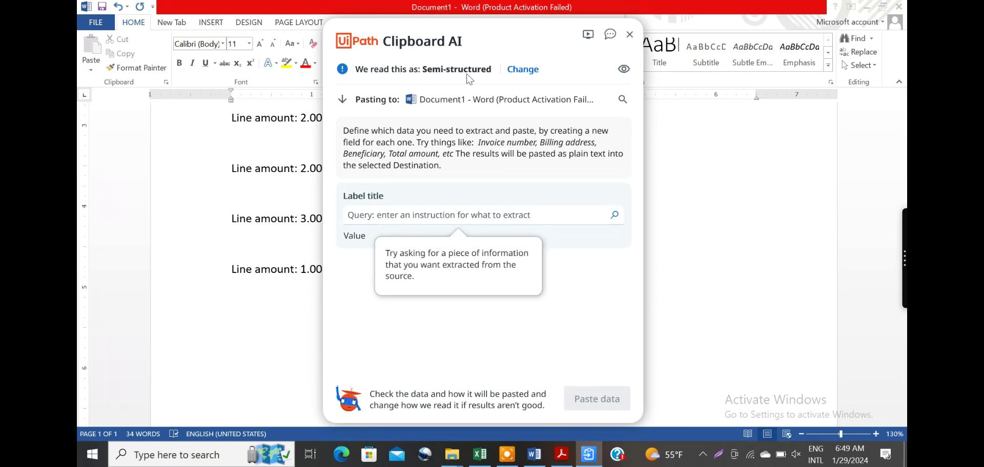
# Look through the available document types and change the transcript's type to Tables and name-value pairs.
pyautogui.click(523, 76)
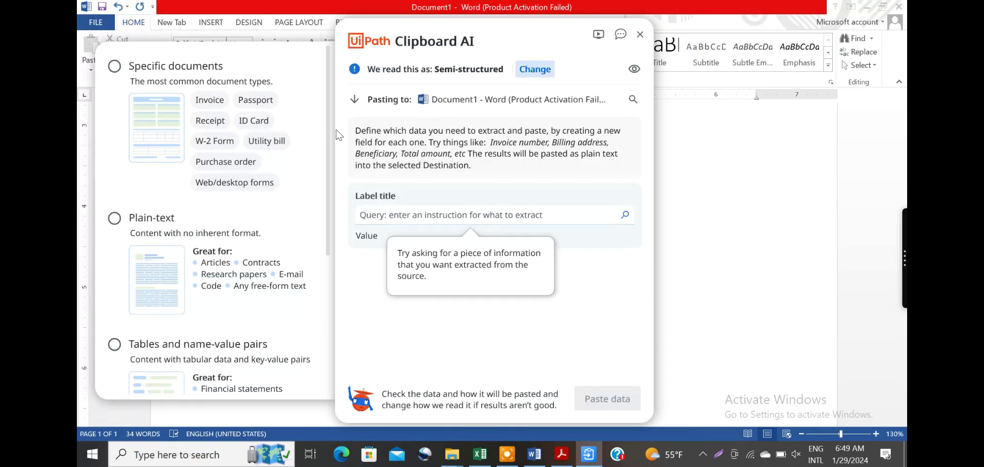
pyautogui.moveTo(331, 149); pyautogui.dragTo(324, 316)
pyautogui.scroll(6, 314, 218)
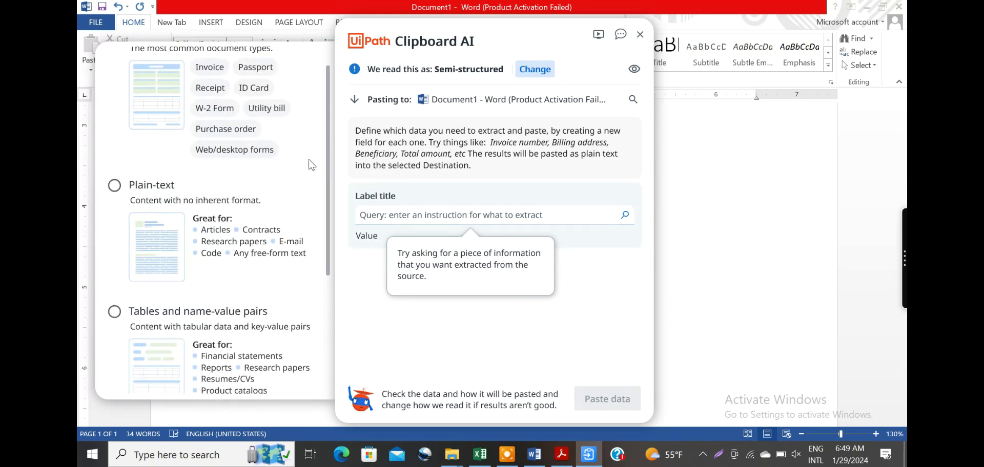
pyautogui.scroll(-5, 300, 222)
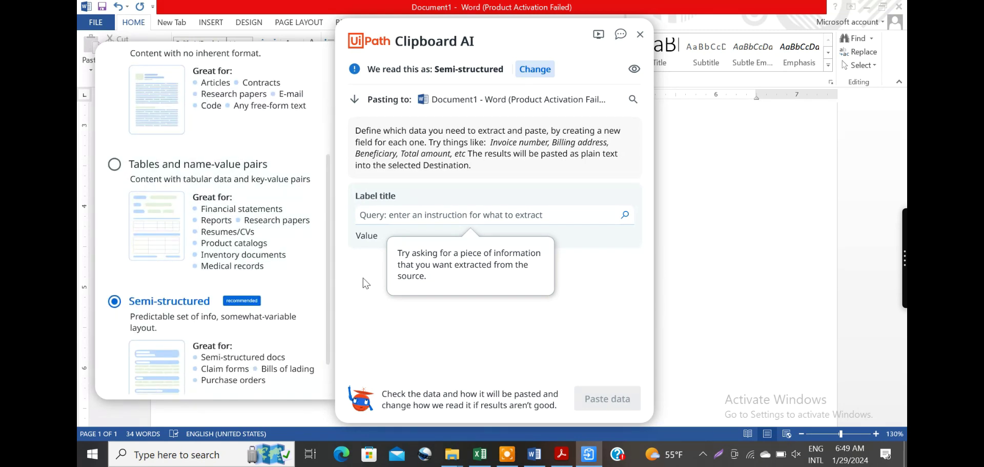
pyautogui.click(115, 165)
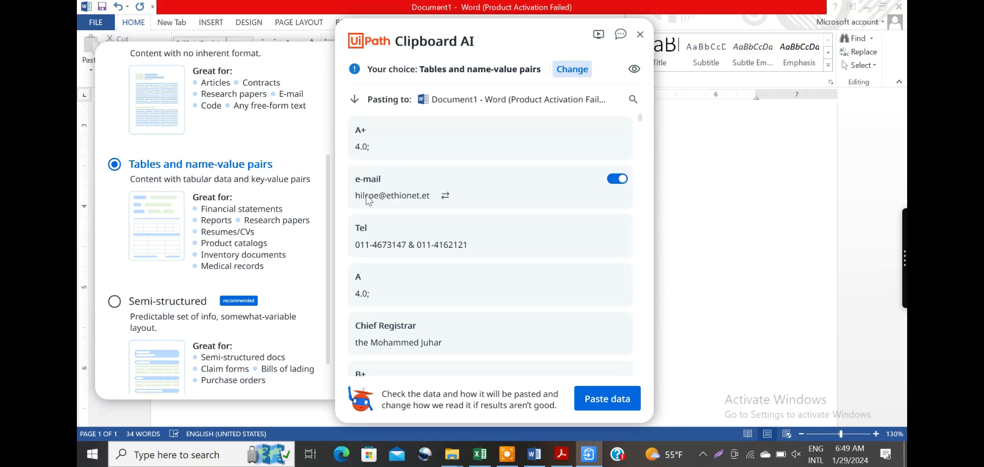
# Review the extracted transcript fields and table columns, paste the data into the Word document and look over the pasted text.
pyautogui.click(640, 120)
pyautogui.scroll(-2, 641, 121)
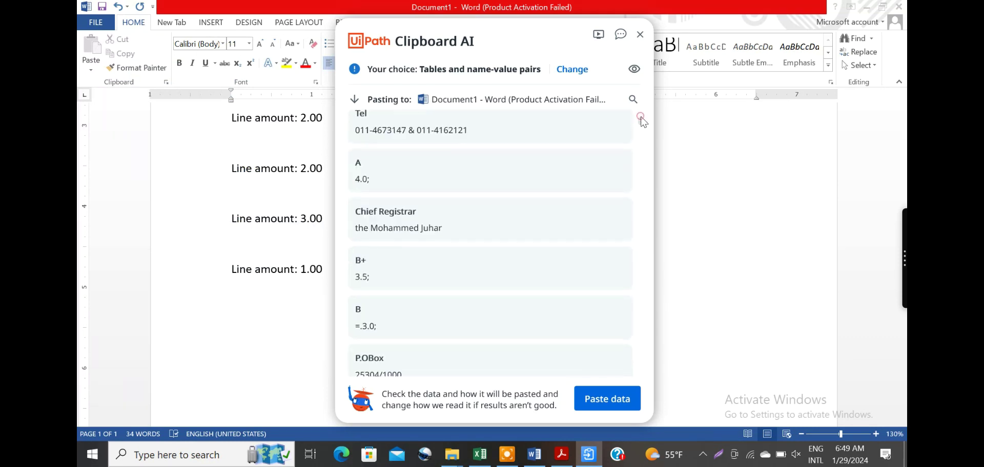
pyautogui.scroll(3, 643, 133)
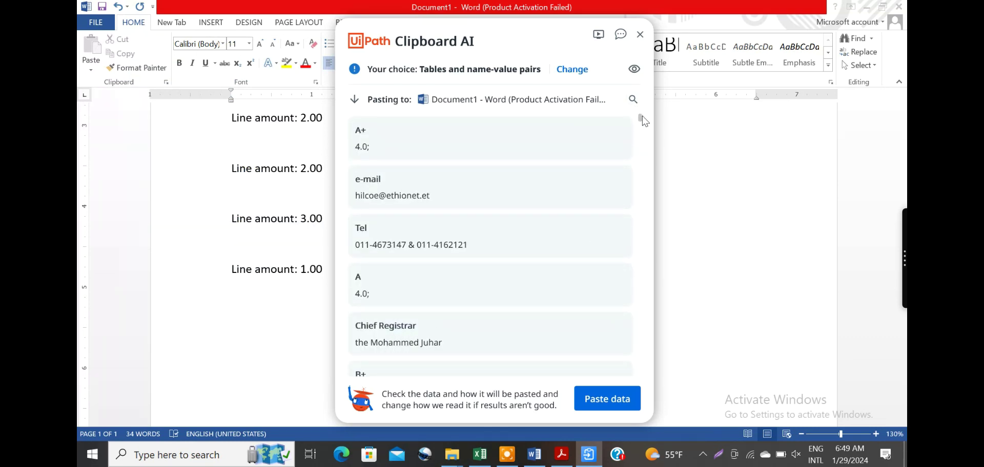
pyautogui.scroll(-5, 638, 154)
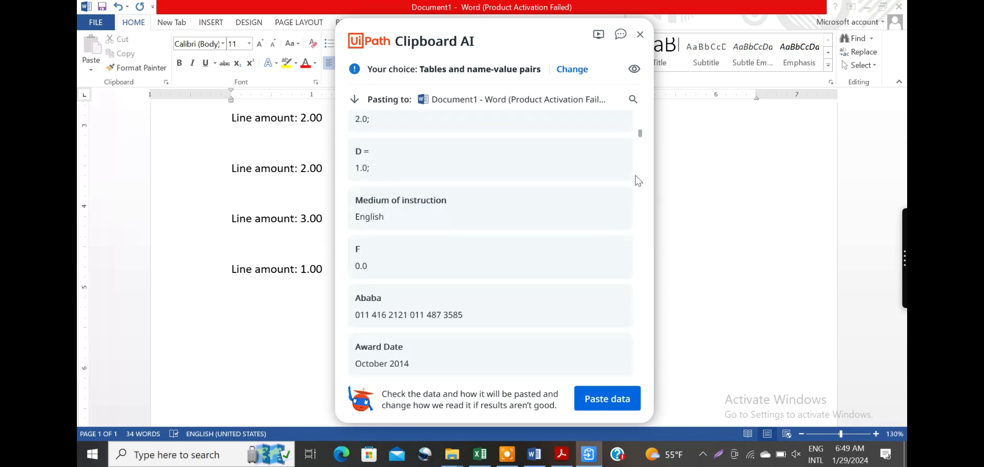
pyautogui.scroll(-3, 634, 261)
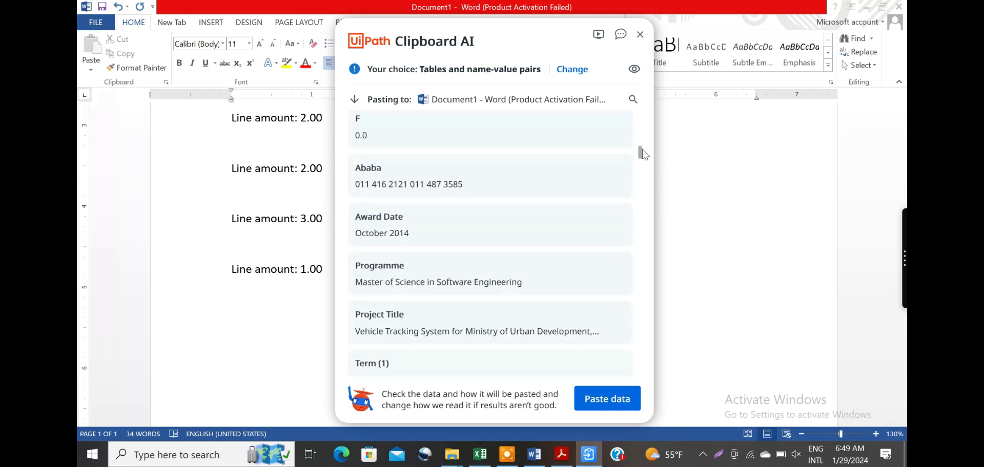
pyautogui.scroll(-10, 647, 156)
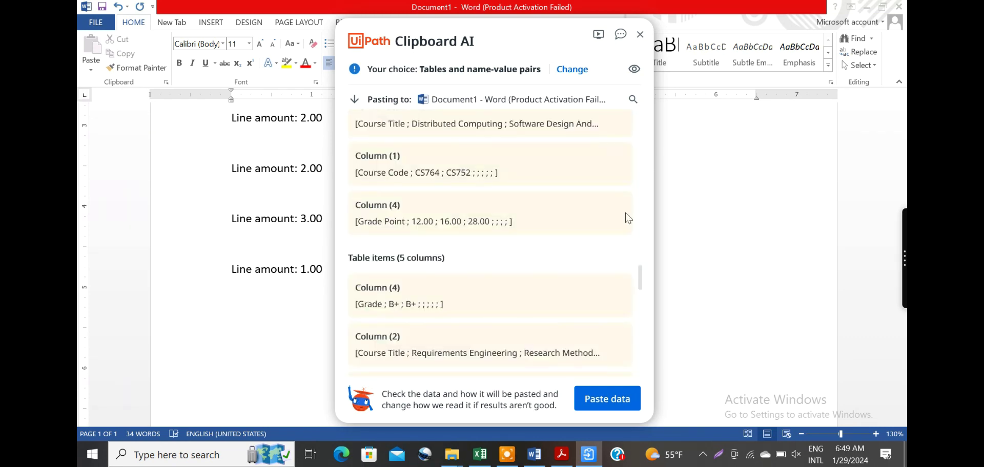
pyautogui.click(606, 399)
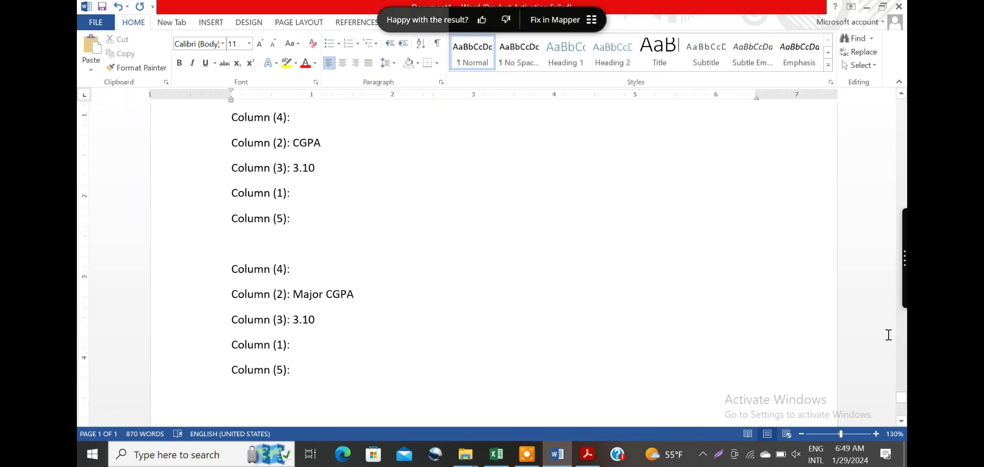
pyautogui.moveTo(897, 382); pyautogui.dragTo(888, 325)
# Switch to Excel and paste the copied transcript into the empty Sheet6 as Tables and name-value pairs using Clipboard AI.
pyautogui.hotkey('alt', 'Tab')
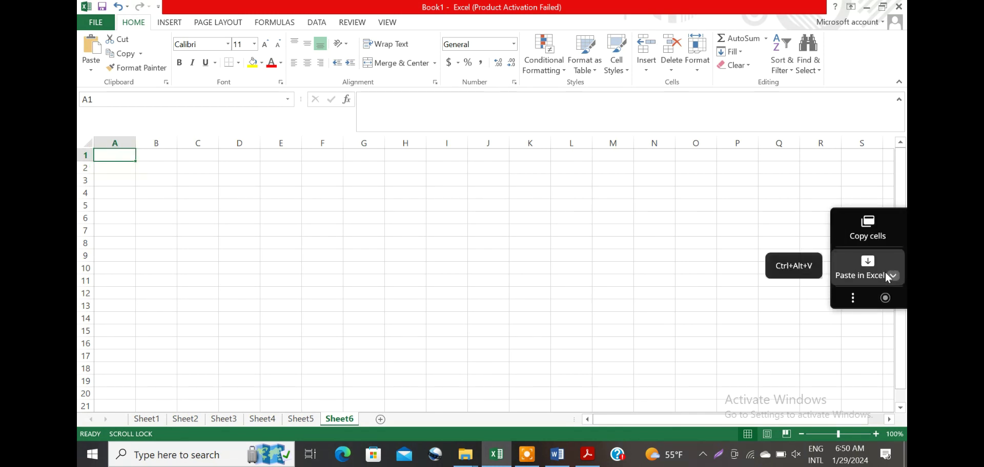
pyautogui.click(875, 272)
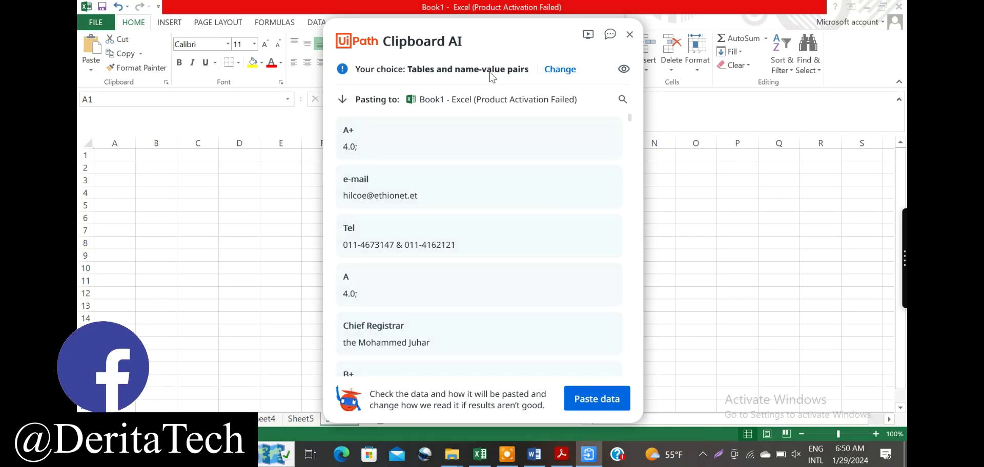
pyautogui.click(590, 407)
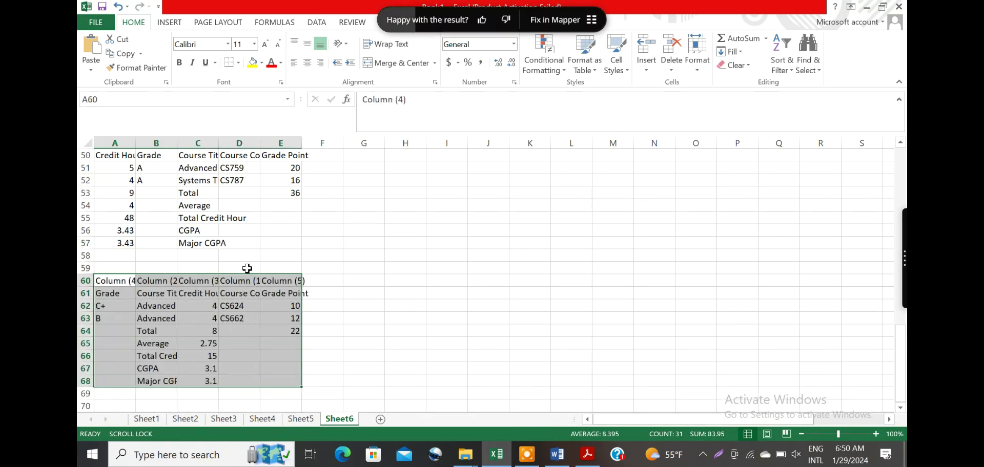
# Widen column A of Sheet6 and look over the pasted transcript fields and term tables.
pyautogui.moveTo(904, 357); pyautogui.dragTo(871, 179)
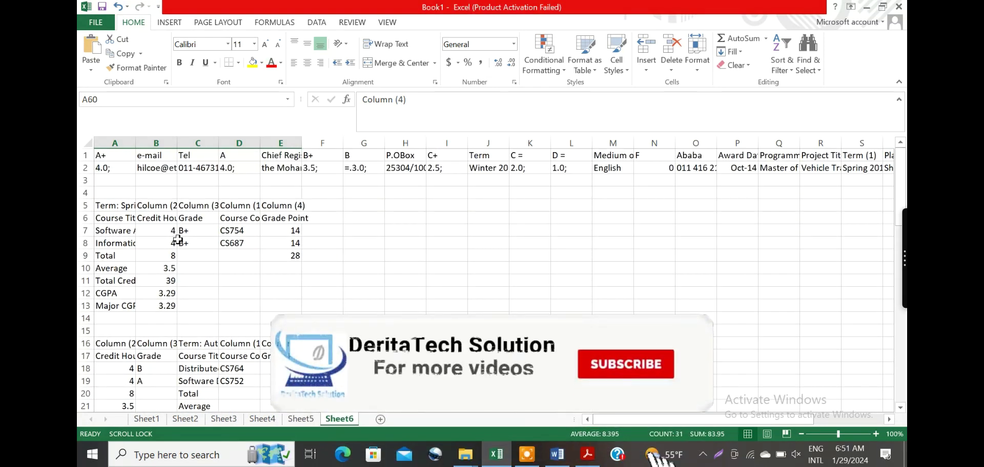
pyautogui.moveTo(135, 144); pyautogui.dragTo(170, 158)
pyautogui.moveTo(903, 237); pyautogui.dragTo(891, 374)
pyautogui.moveTo(896, 415); pyautogui.dragTo(901, 144)
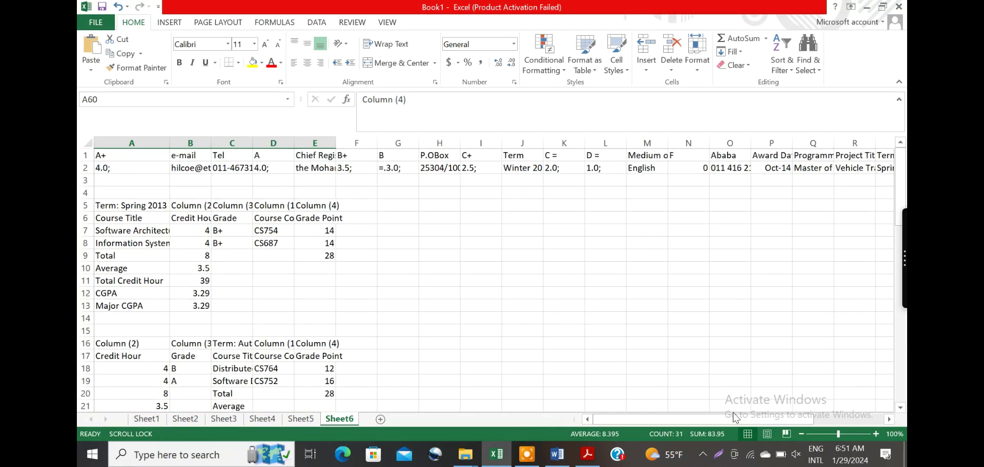
pyautogui.moveTo(901, 195); pyautogui.dragTo(889, 379)
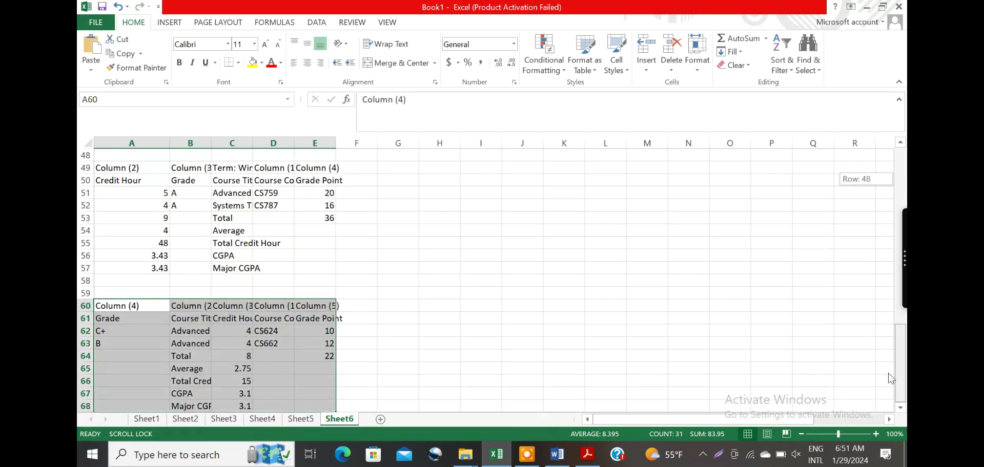
pyautogui.moveTo(895, 416); pyautogui.dragTo(891, 384)
pyautogui.moveTo(895, 415); pyautogui.dragTo(893, 148)
pyautogui.hscroll(3, 761, 402)
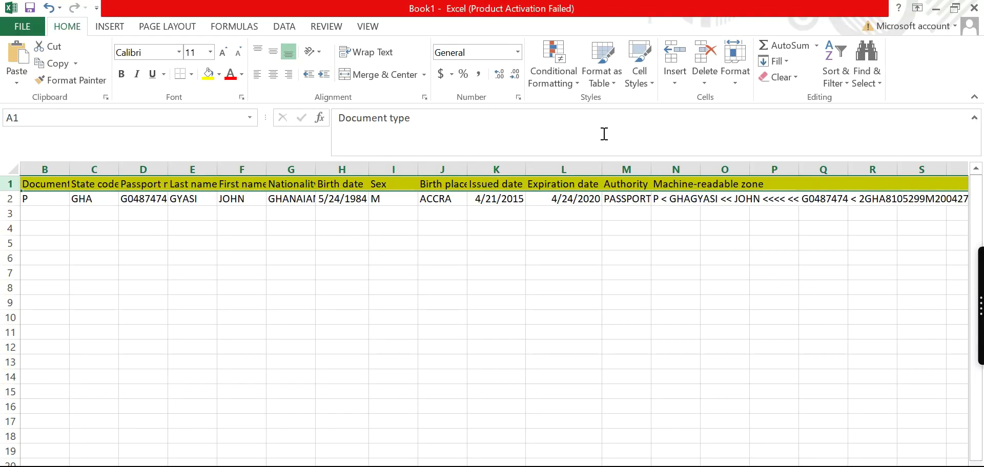
# Minimize the Excel and passport image windows, review Clipboard AI's General and Shortcuts settings, and close the settings.
pyautogui.click(936, 8)
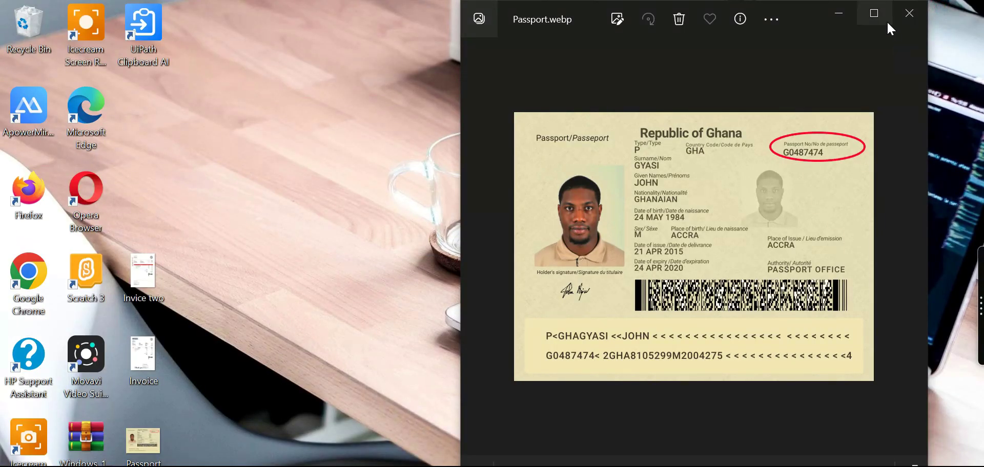
pyautogui.click(840, 13)
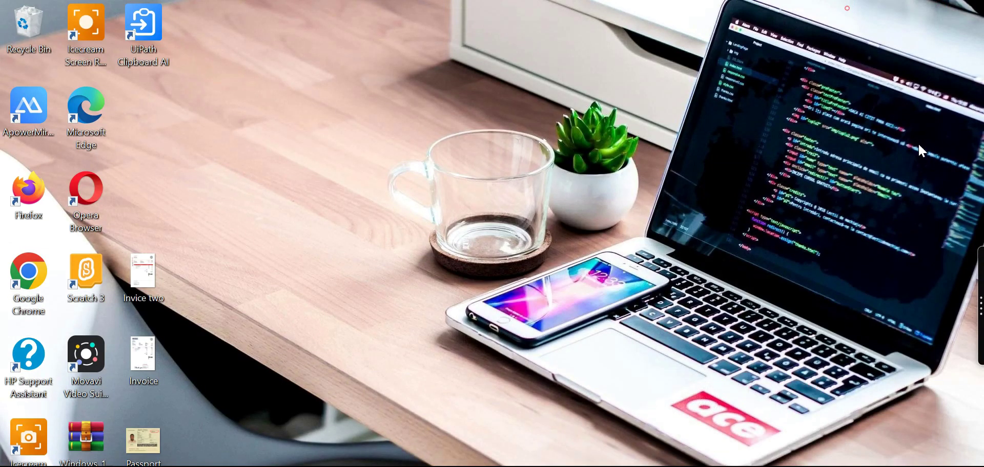
pyautogui.moveTo(981, 316)
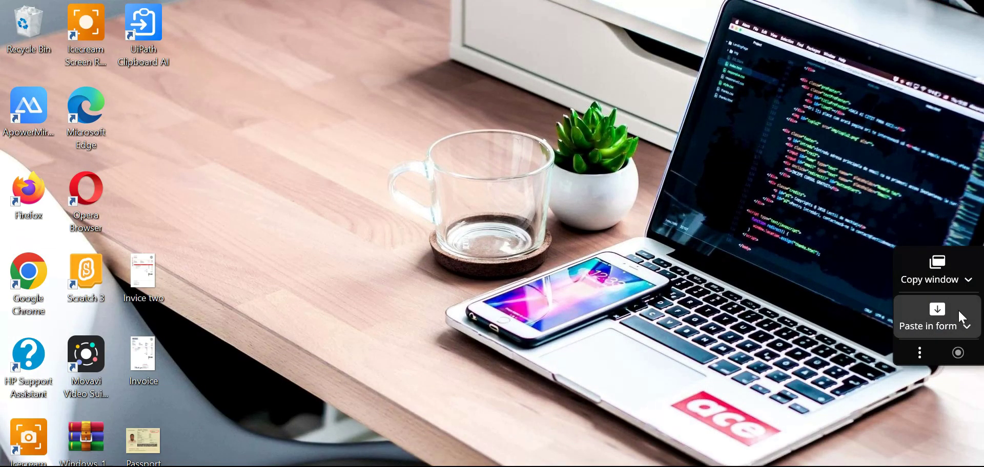
pyautogui.click(921, 353)
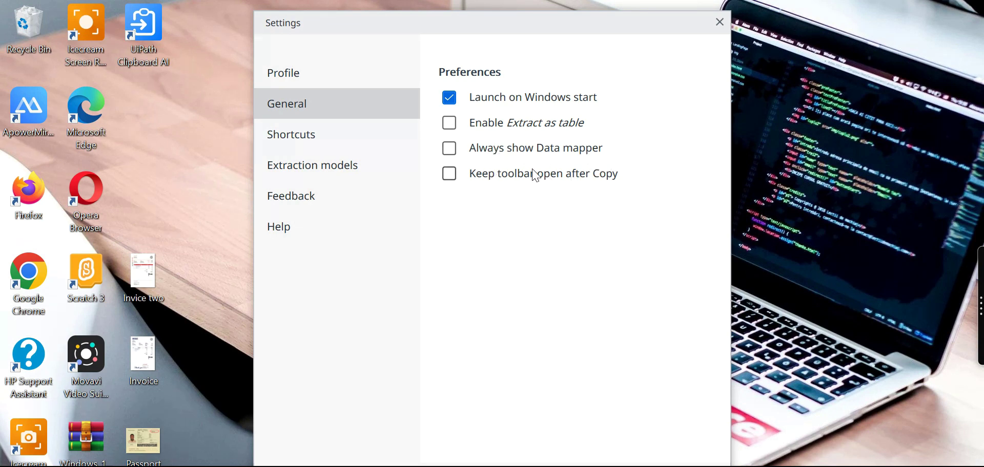
pyautogui.moveTo(528, 185)
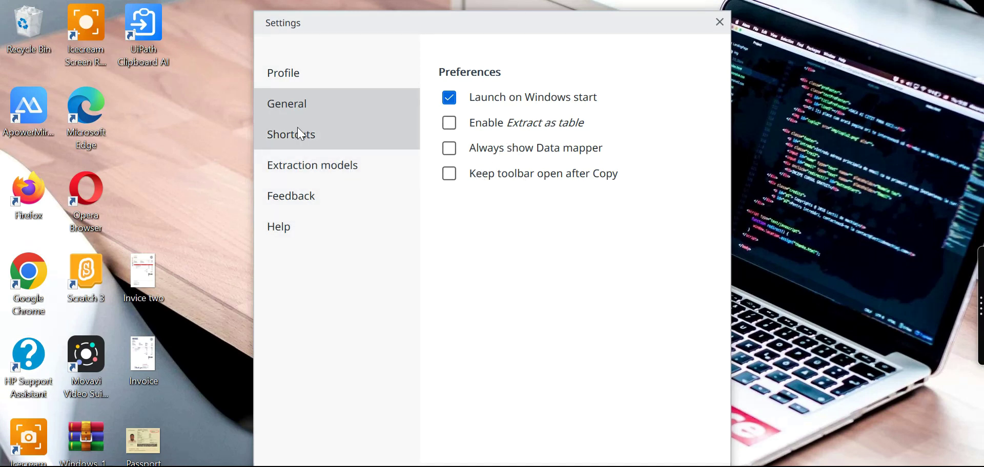
pyautogui.click(341, 132)
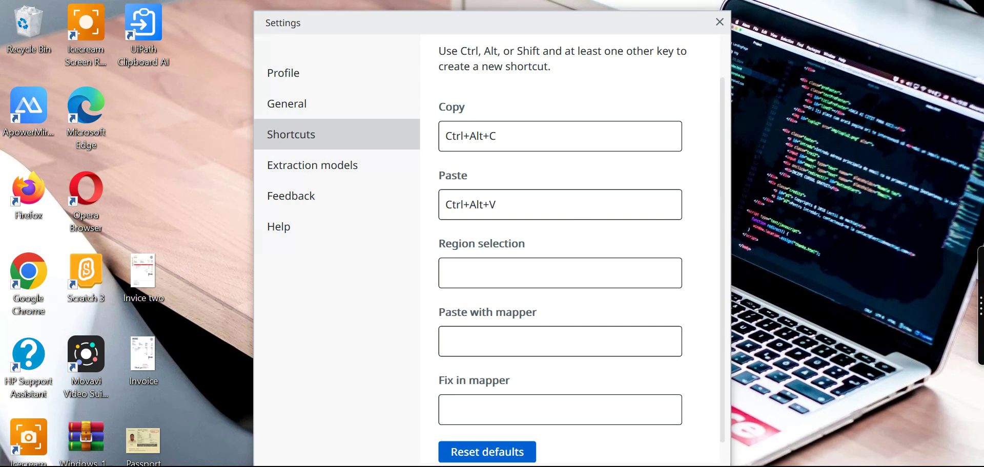
pyautogui.press('Escape')
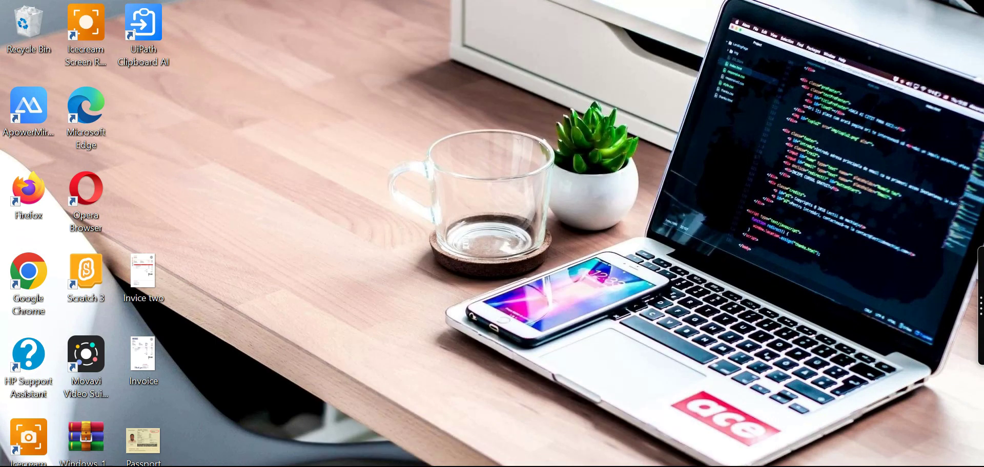
# Look through the hidden system tray icons for Clipboard AI and bring up the tray icon's Show and Hide options.
pyautogui.moveTo(975, 264)
pyautogui.moveTo(979, 303)
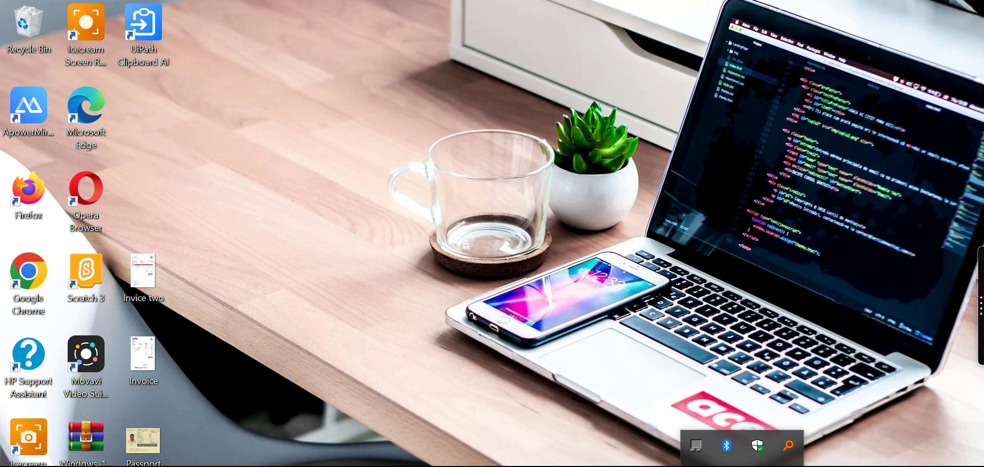
pyautogui.rightClick(727, 444)
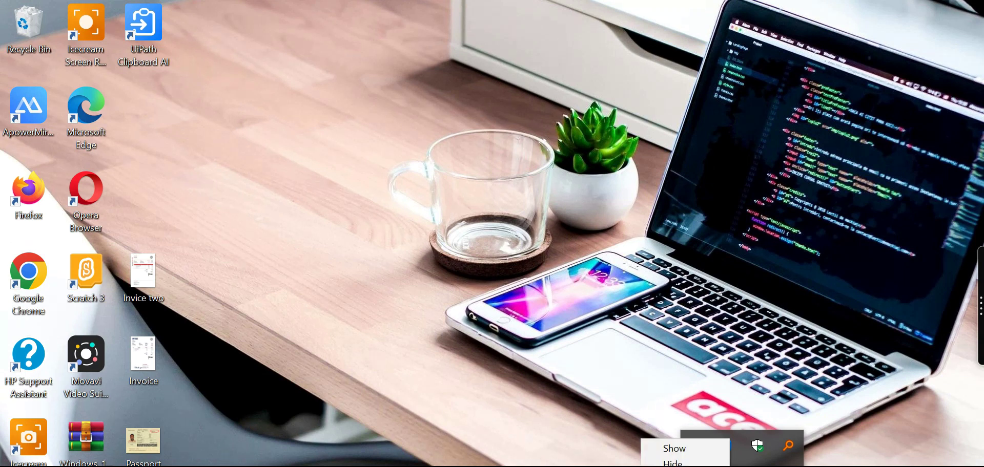
pyautogui.click(713, 384)
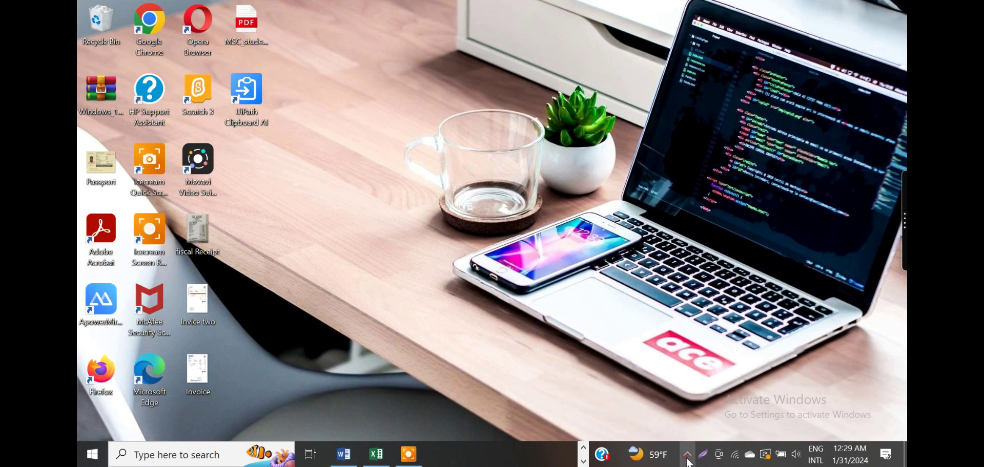
pyautogui.click(688, 461)
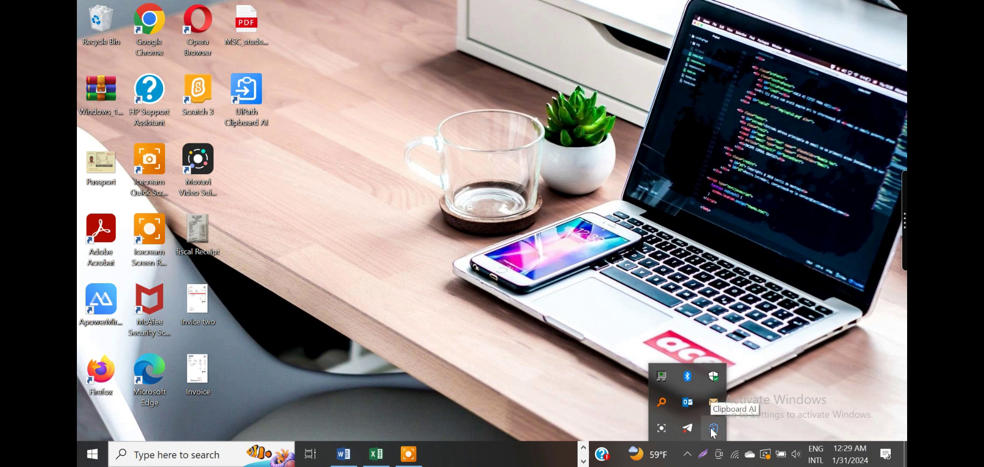